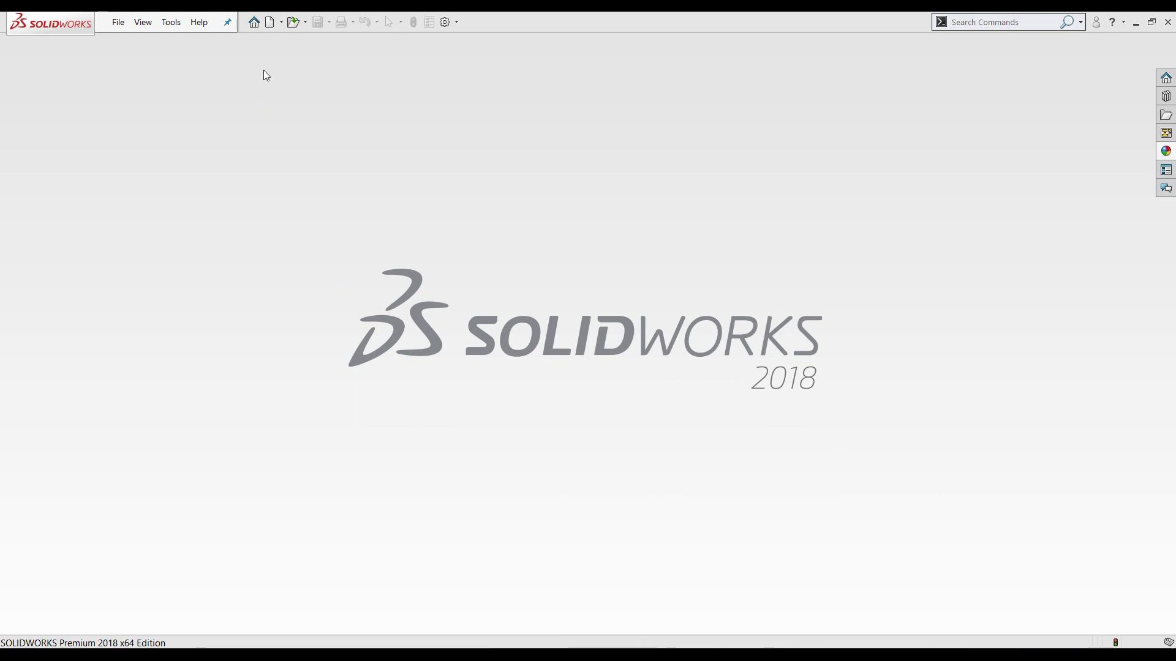
# Create a new part document and start a sketch on its Front Plane
pyautogui.click(270, 22)
pyautogui.click(497, 270)
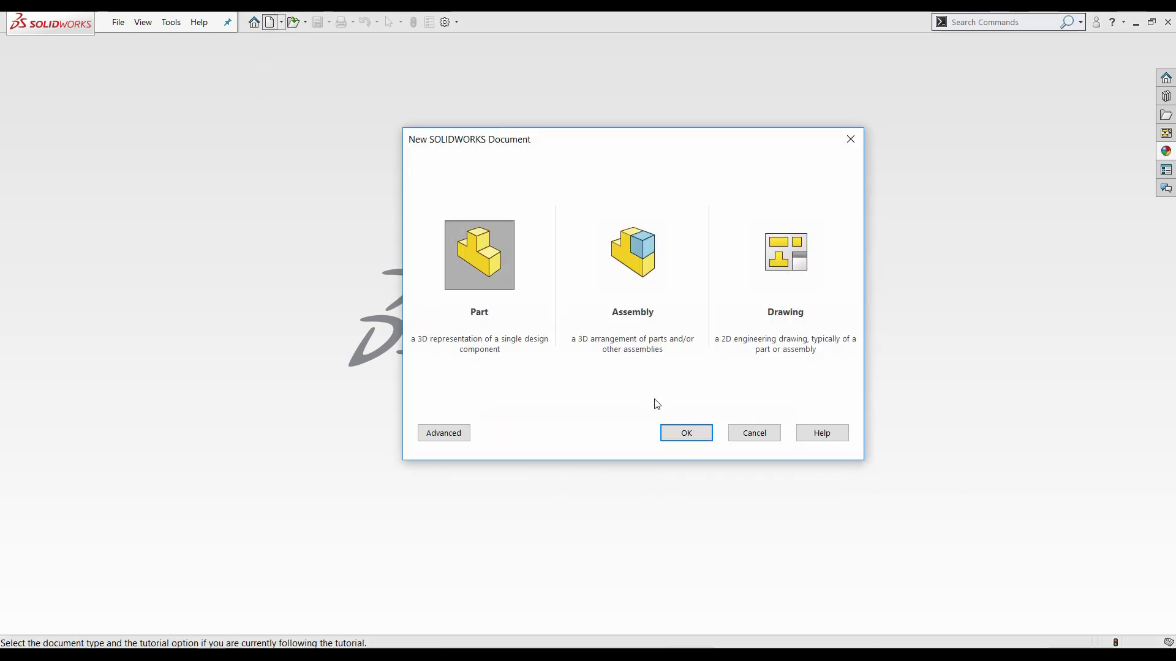
pyautogui.click(687, 433)
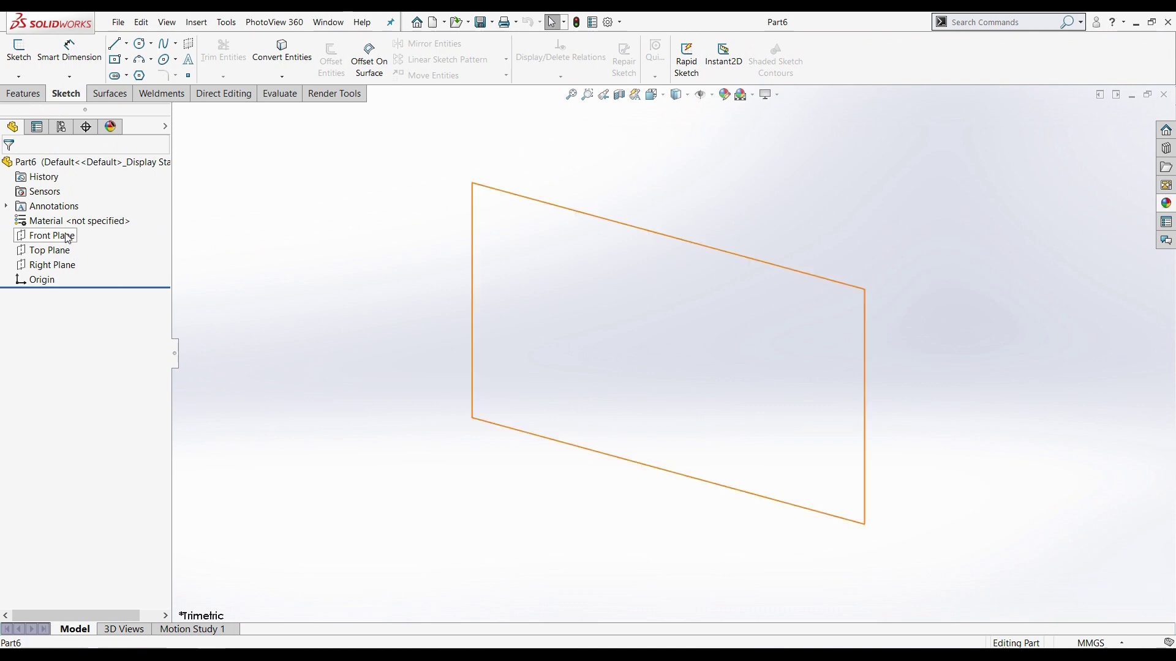
pyautogui.click(58, 235)
pyautogui.click(79, 214)
# Draw the bottom line from the origin, the right end face and the rightmost steps with lines
pyautogui.click(115, 43)
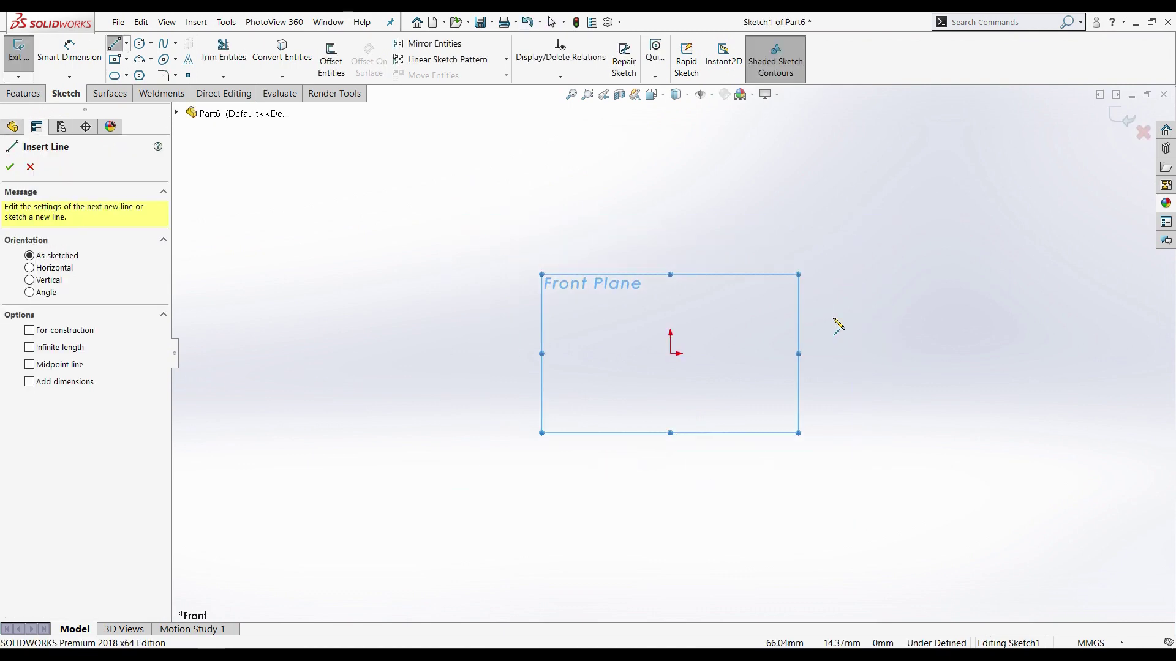
pyautogui.click(671, 354)
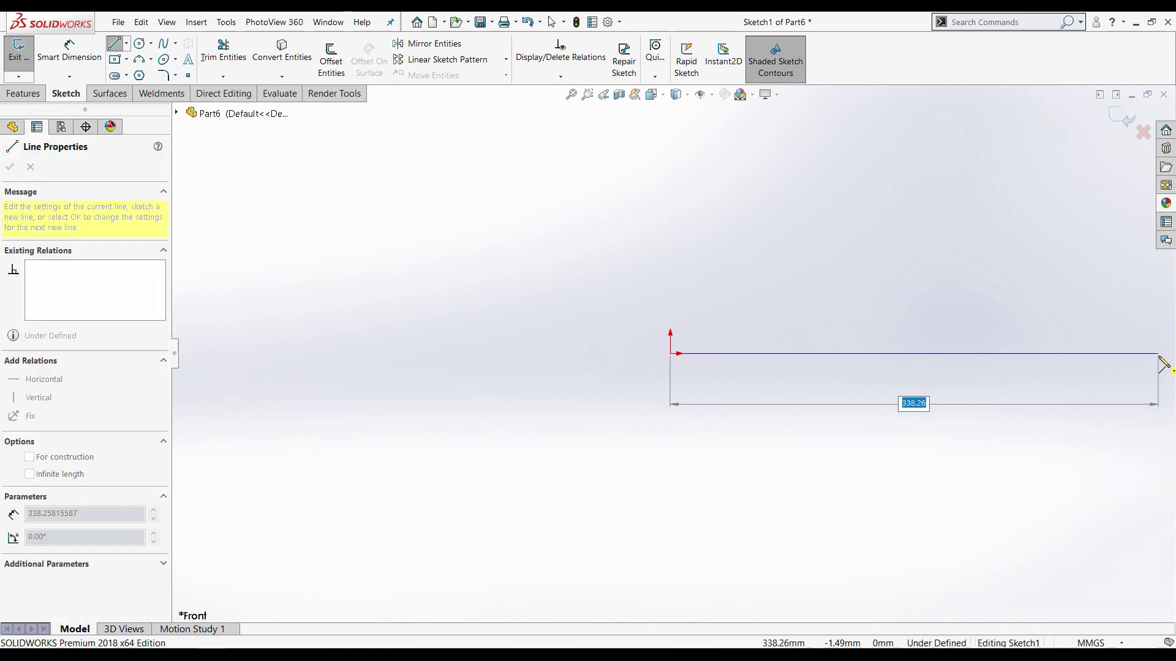
pyautogui.click(1158, 354)
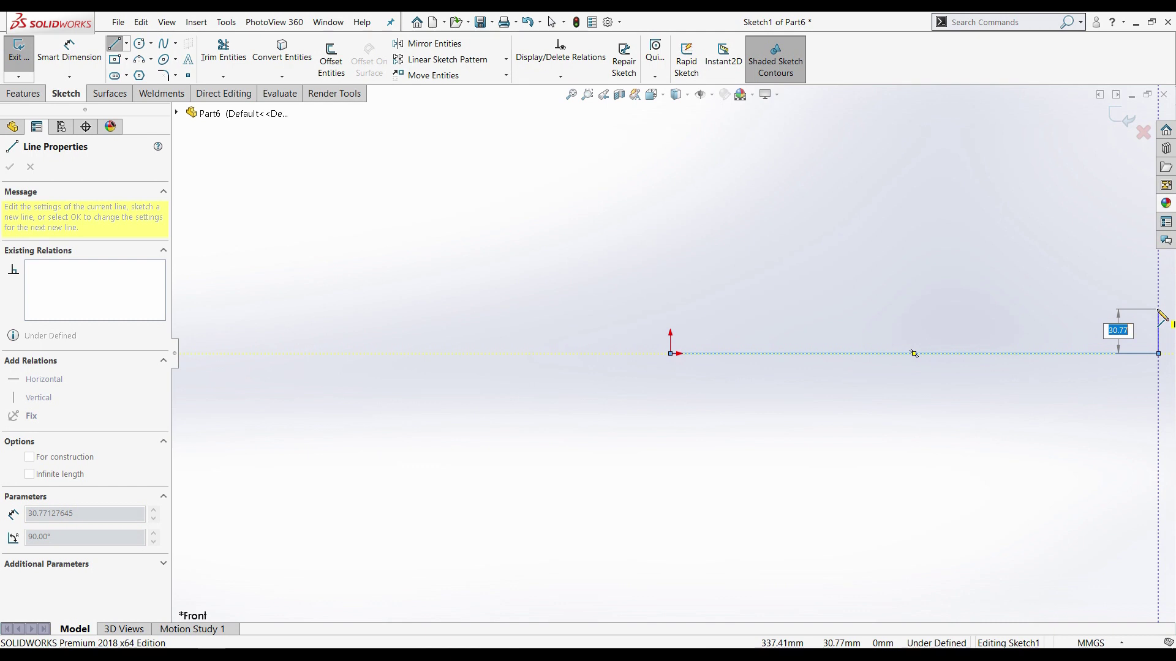
pyautogui.click(1158, 309)
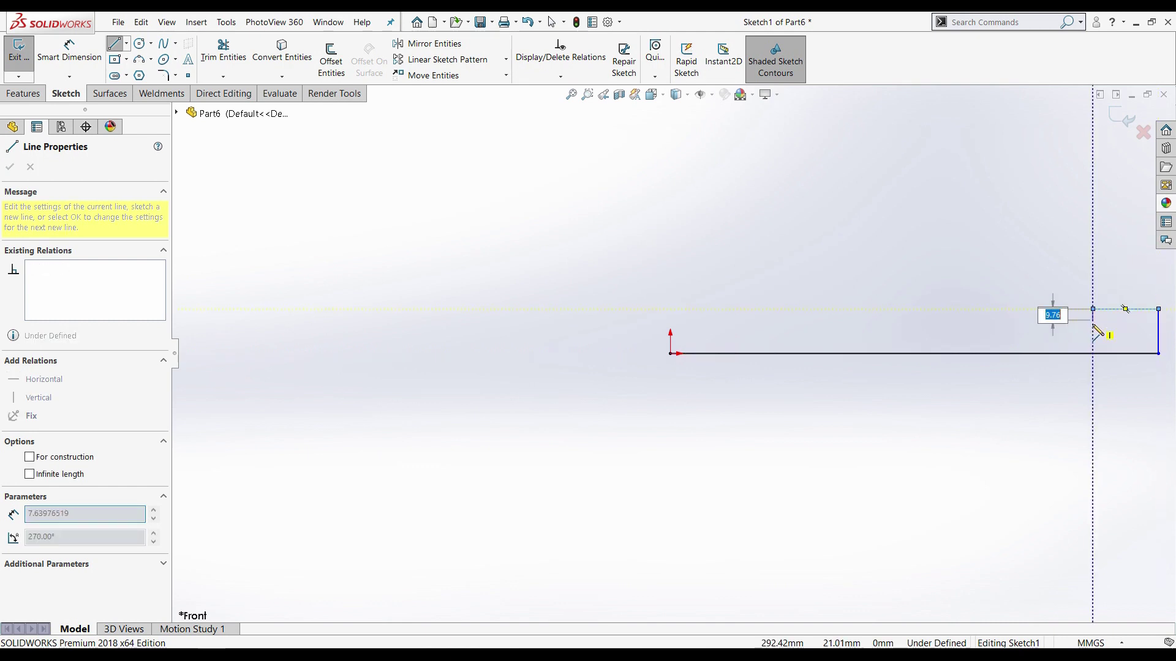
pyautogui.click(1094, 309)
pyautogui.click(1093, 328)
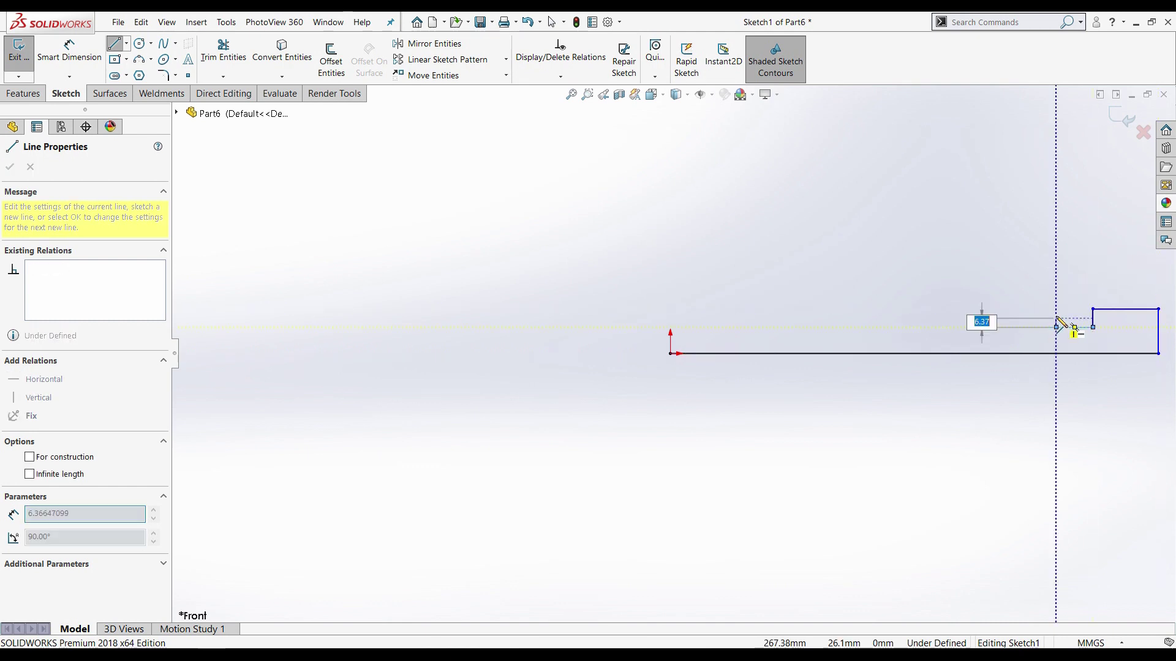
pyautogui.click(1057, 327)
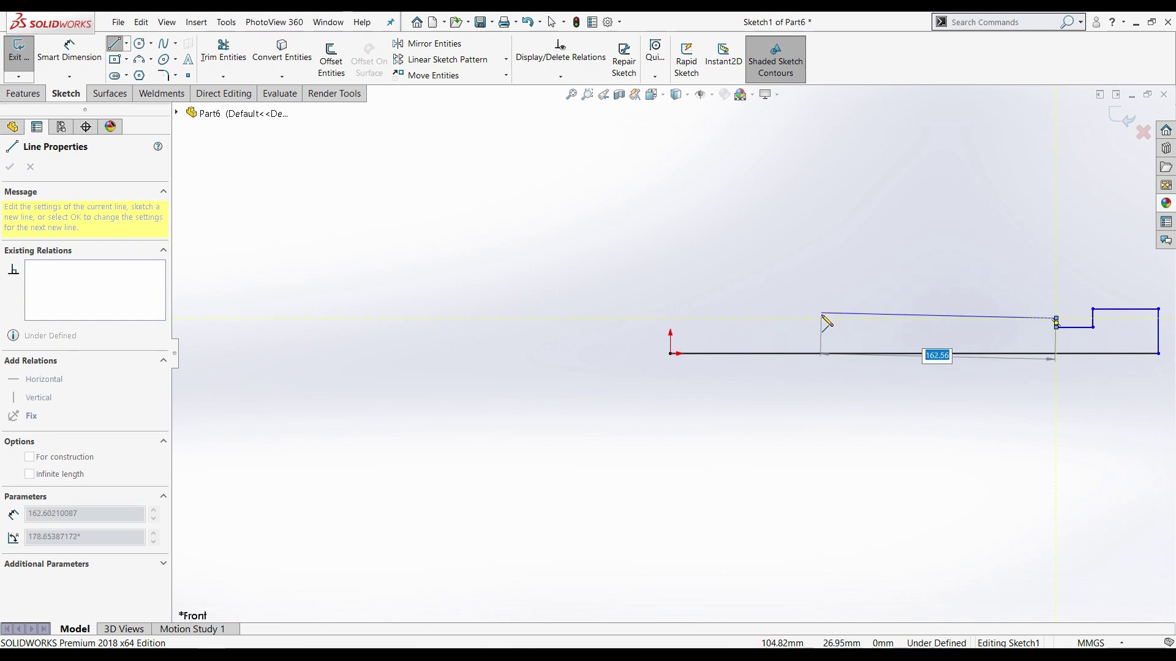
pyautogui.click(821, 319)
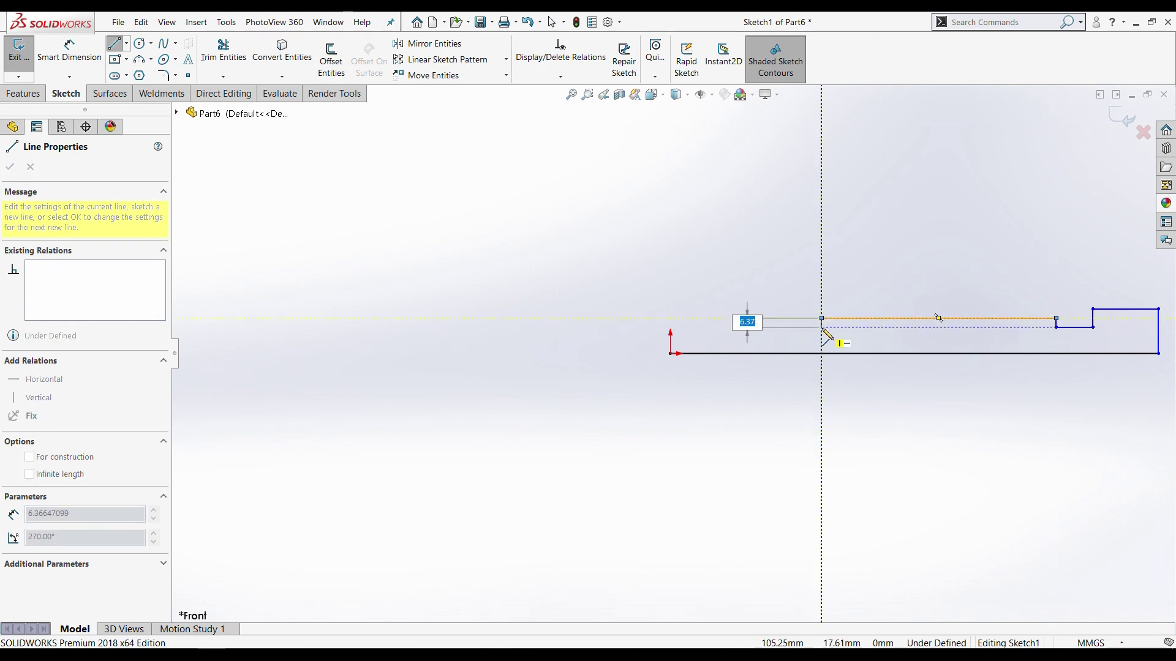
# Draw the remaining left steps and close the stepped profile back at the origin
pyautogui.click(821, 328)
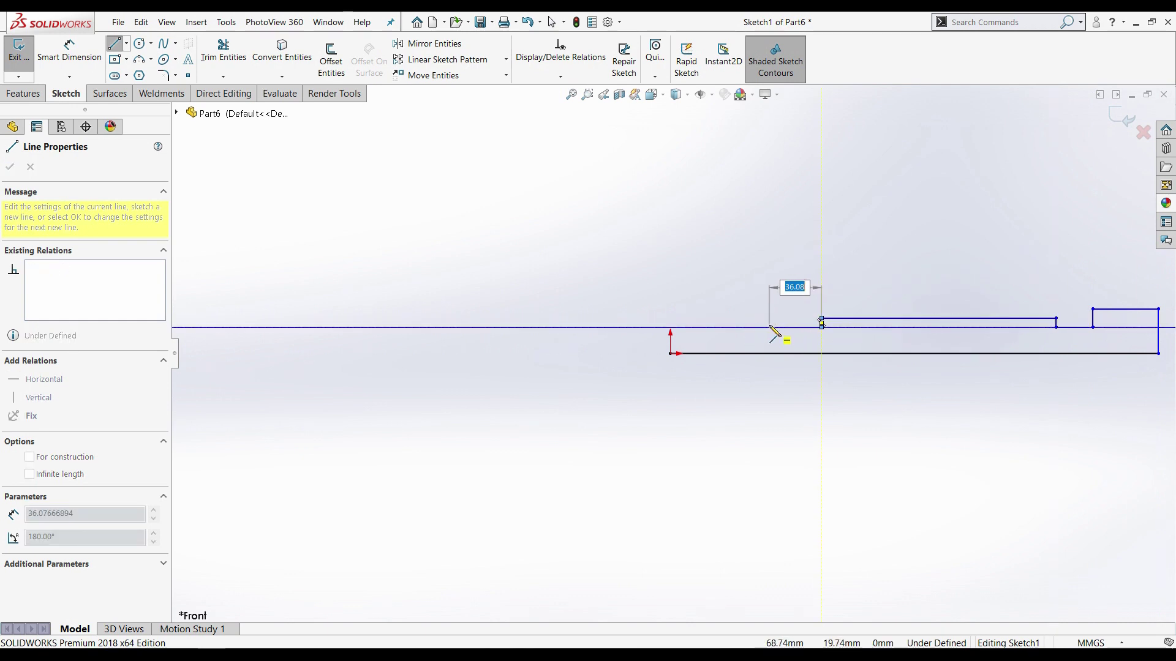
pyautogui.click(770, 327)
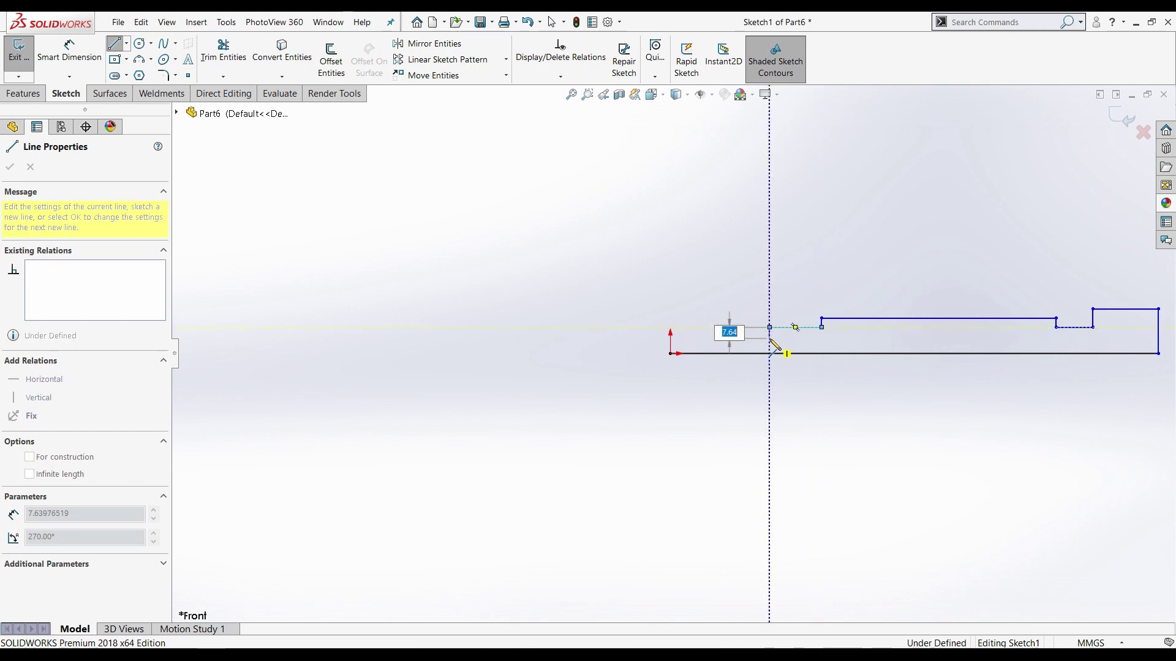
pyautogui.click(770, 338)
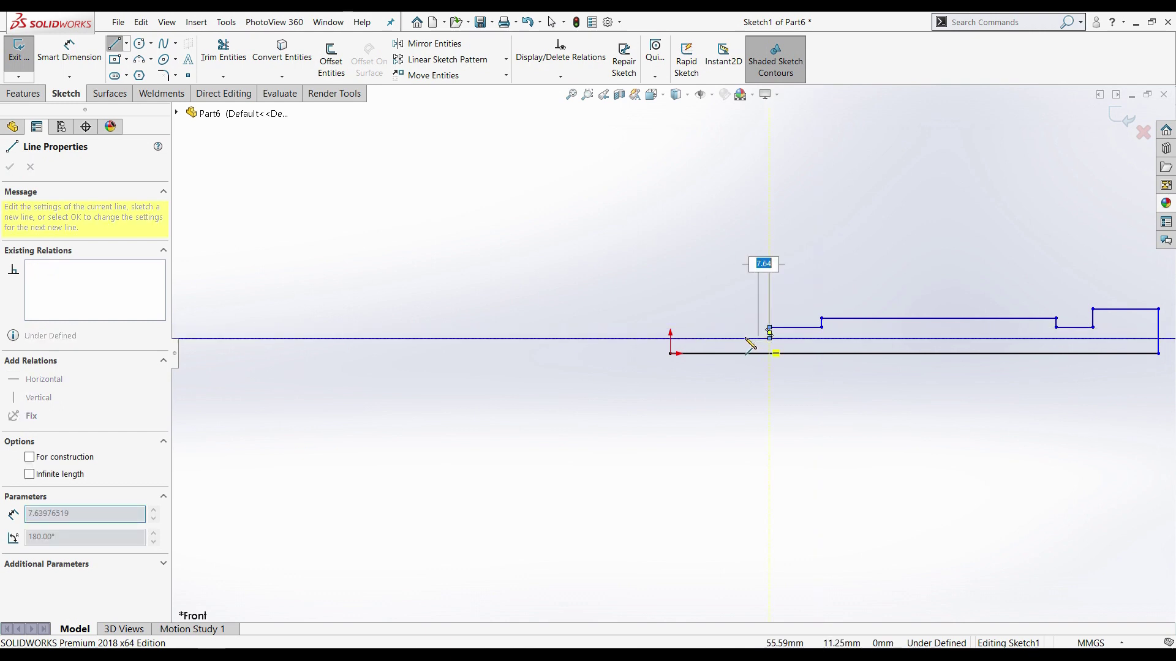
pyautogui.click(712, 338)
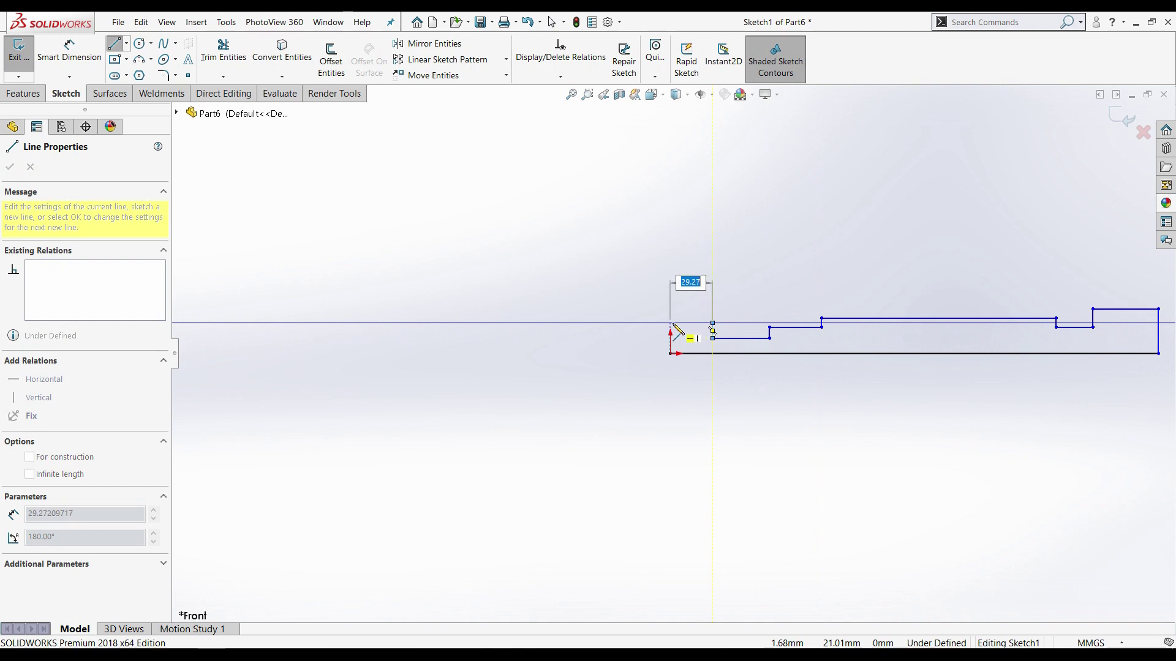
pyautogui.click(670, 323)
pyautogui.click(670, 353)
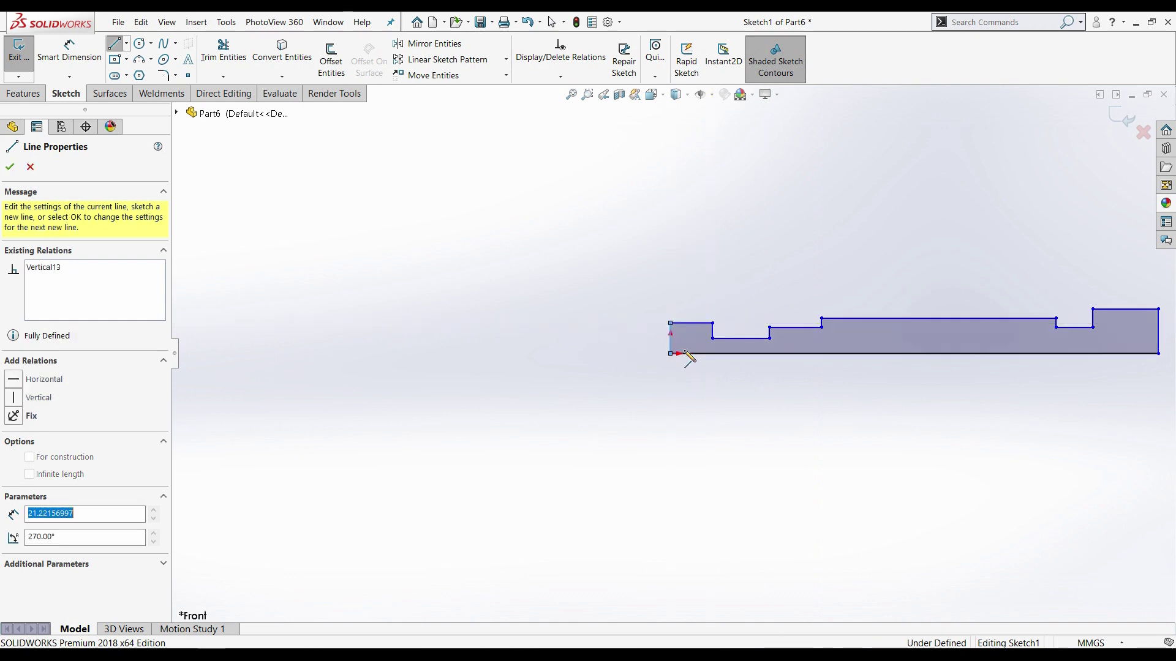
pyautogui.press('Escape')
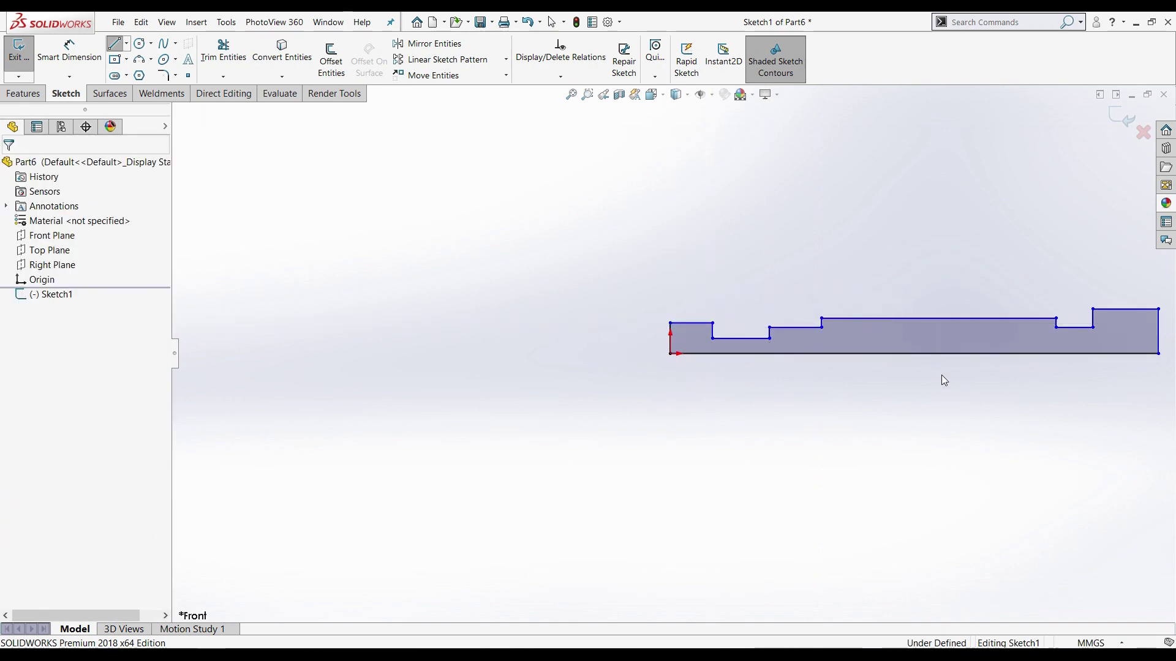
pyautogui.moveTo(1158, 309); pyautogui.dragTo(1003, 325)
# Dimension the bottom line to a 138 mm overall length
pyautogui.press('f')
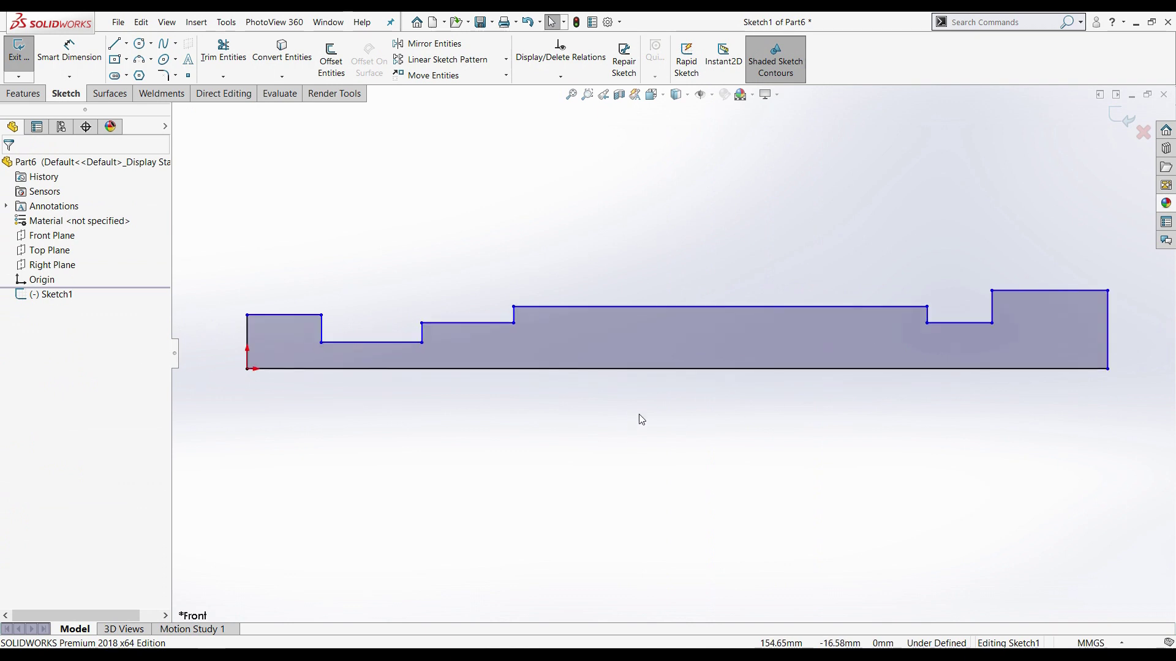
pyautogui.click(91, 69)
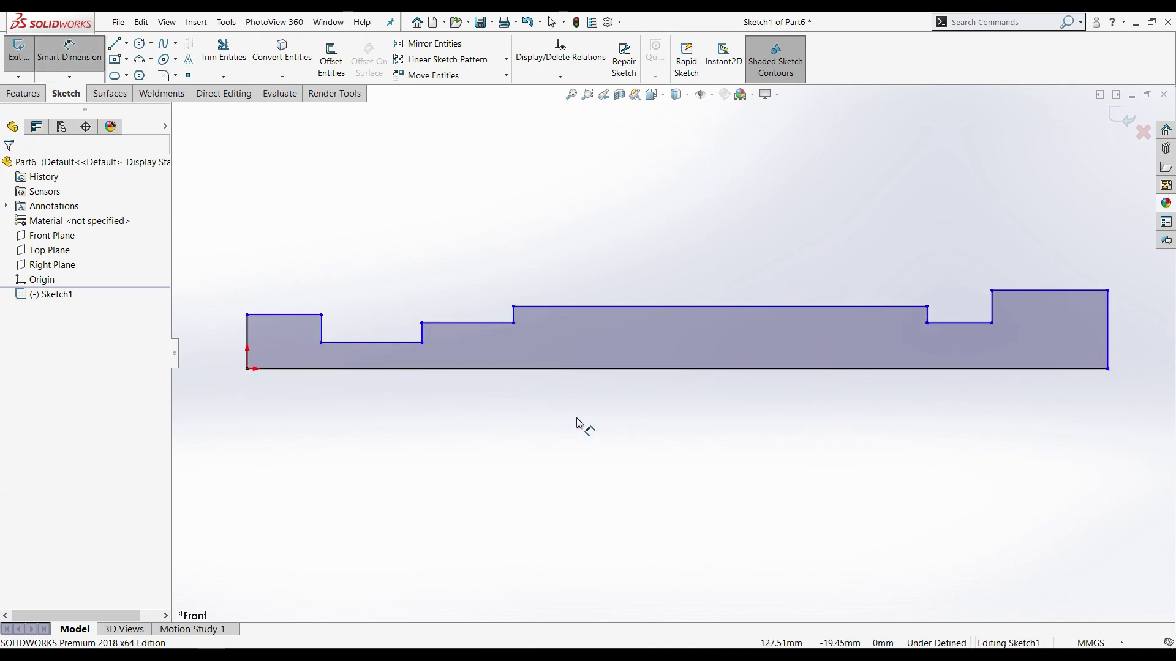
pyautogui.click(599, 369)
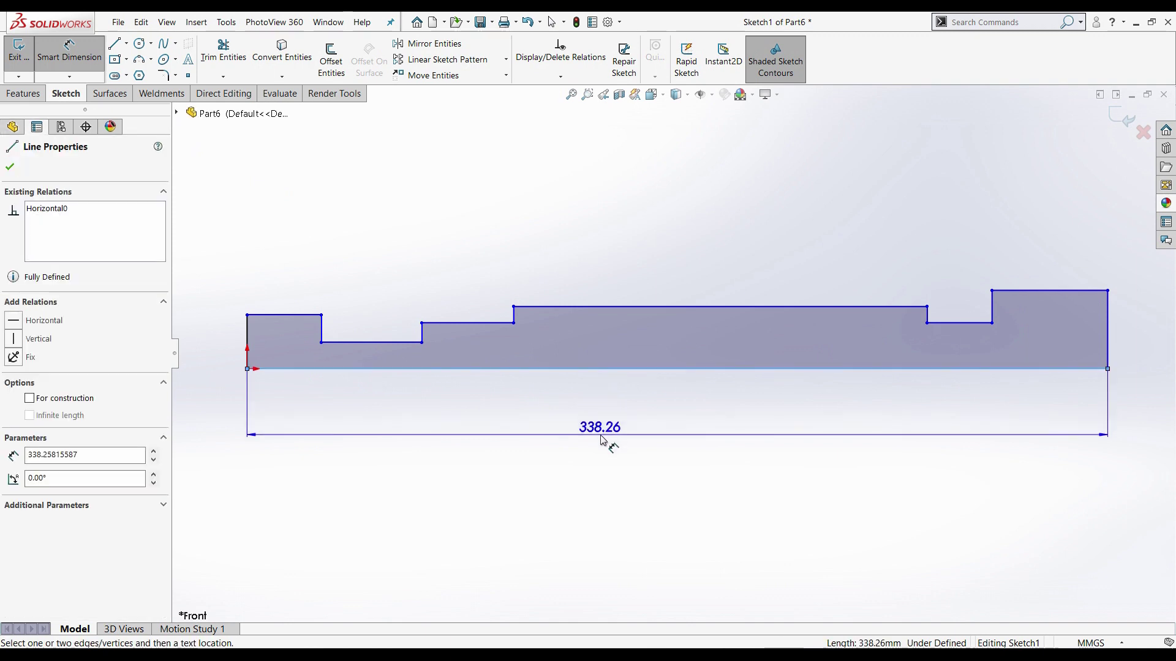
pyautogui.click(603, 436)
pyautogui.write('138')
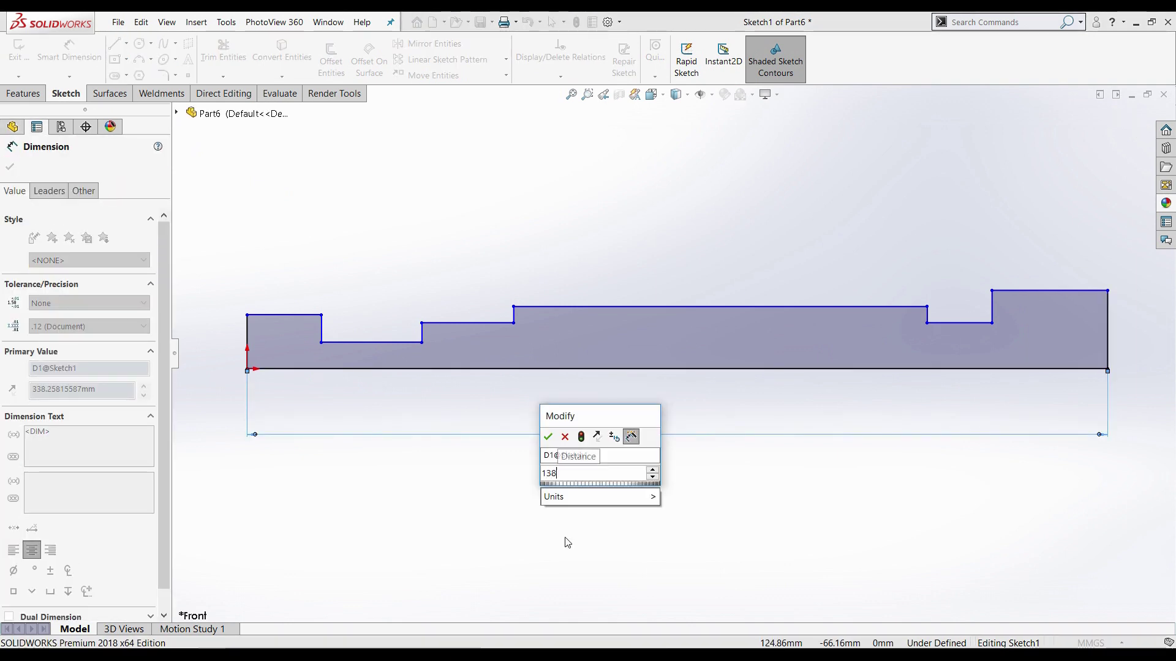
pyautogui.press('Return')
pyautogui.click(567, 541)
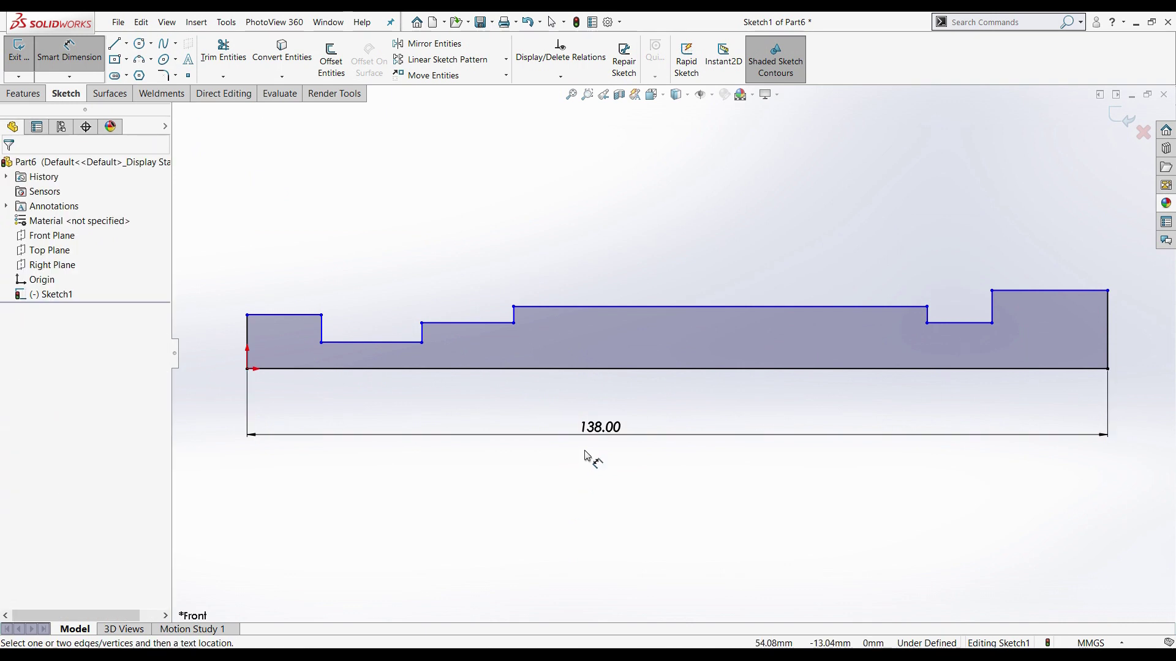
# Dimension the right end face height as 18/2 (9 mm)
pyautogui.press('f')
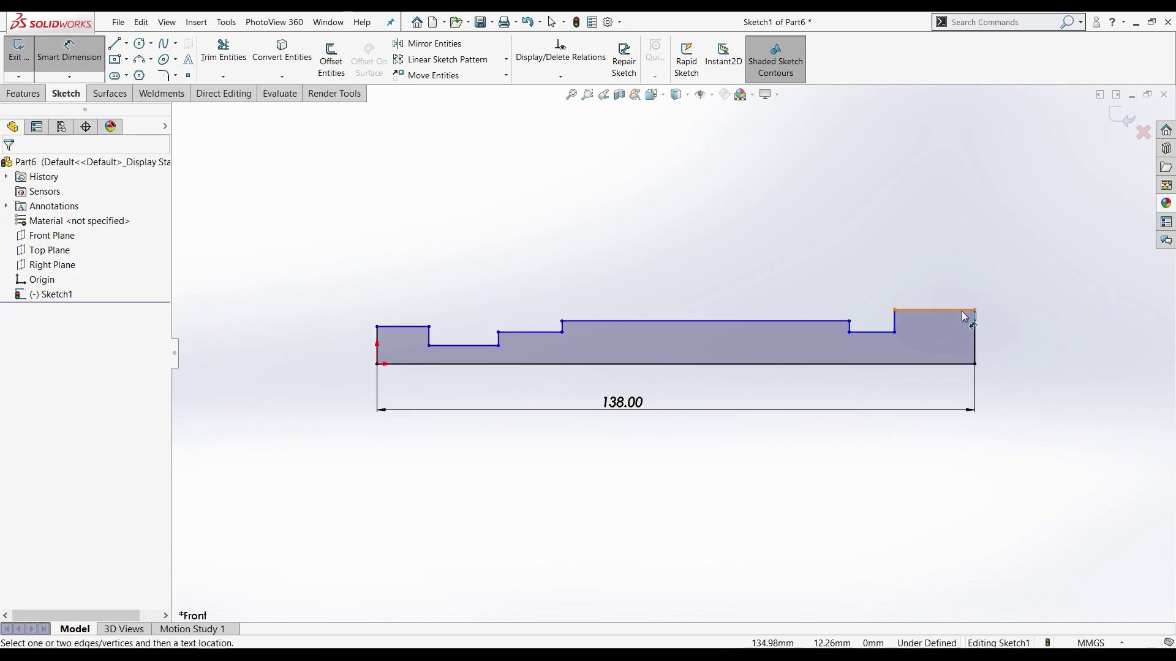
pyautogui.click(977, 333)
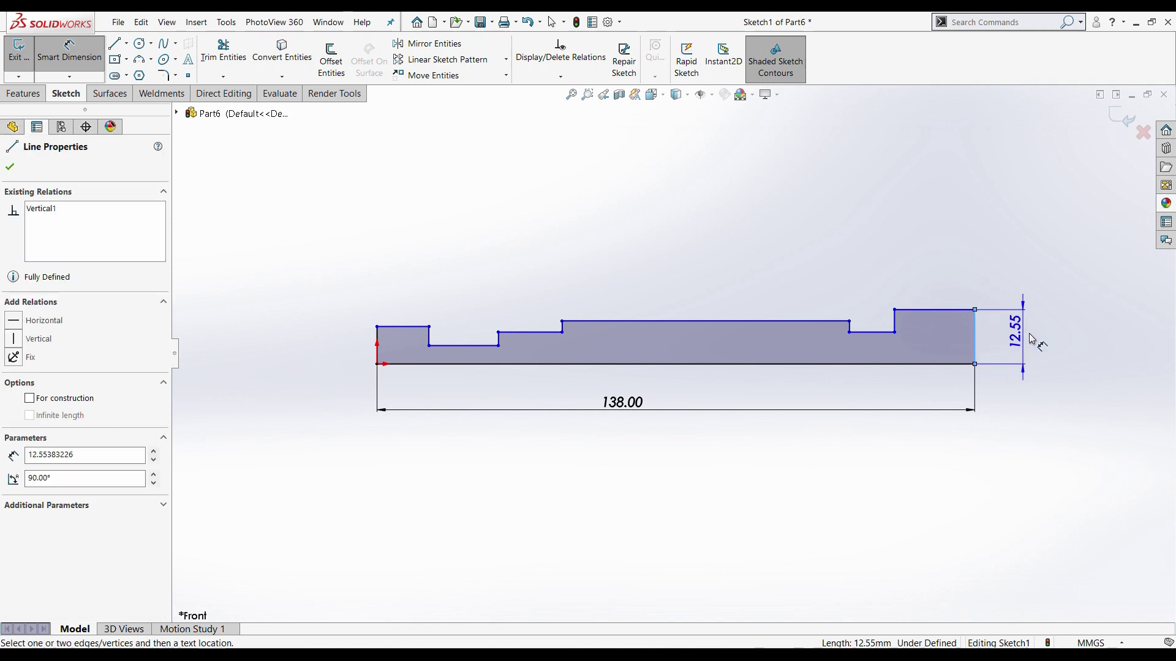
pyautogui.click(1033, 341)
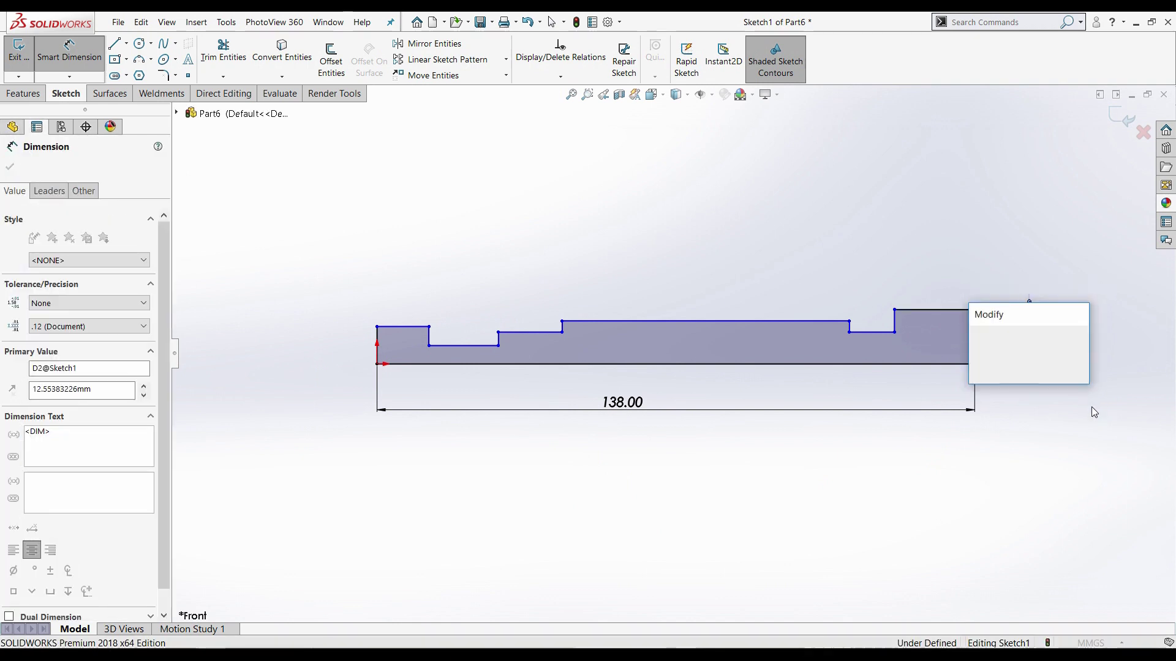
pyautogui.write('18/2')
pyautogui.press('Return')
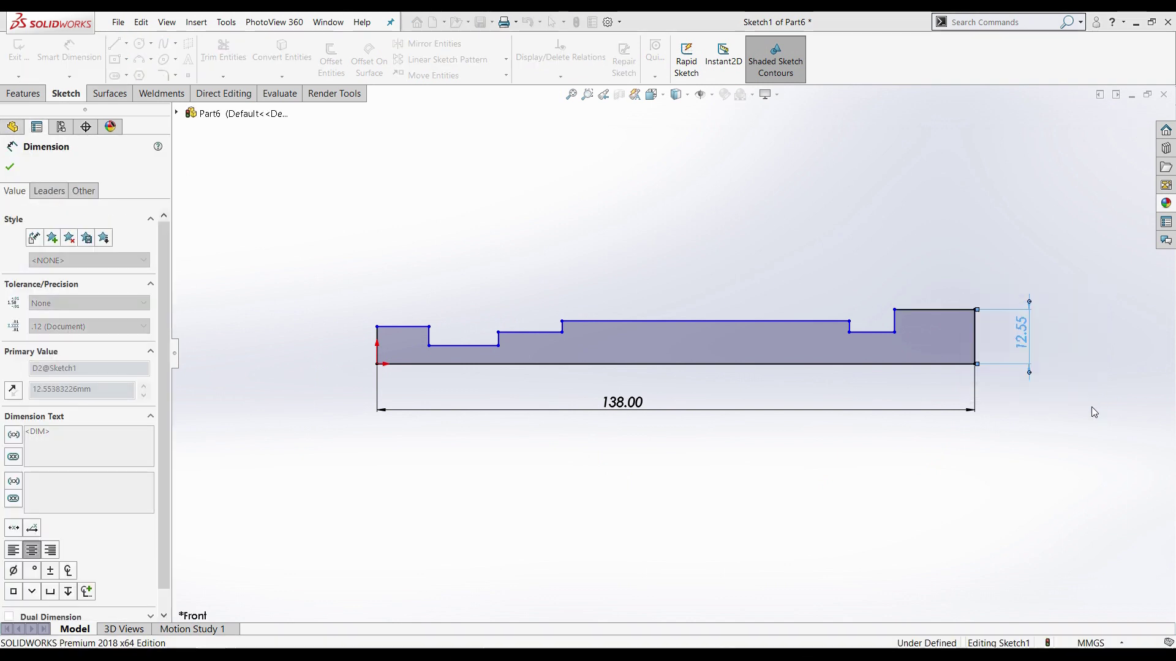
# Dimension the long middle section's height at 8 mm
pyautogui.click(1094, 412)
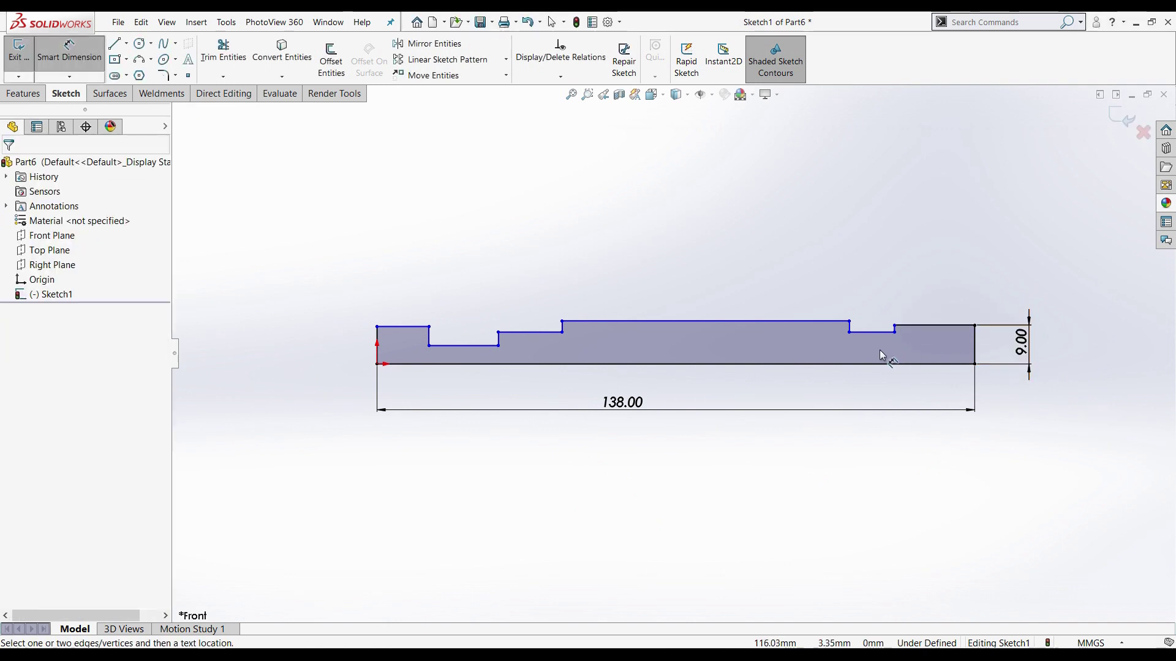
pyautogui.click(782, 321)
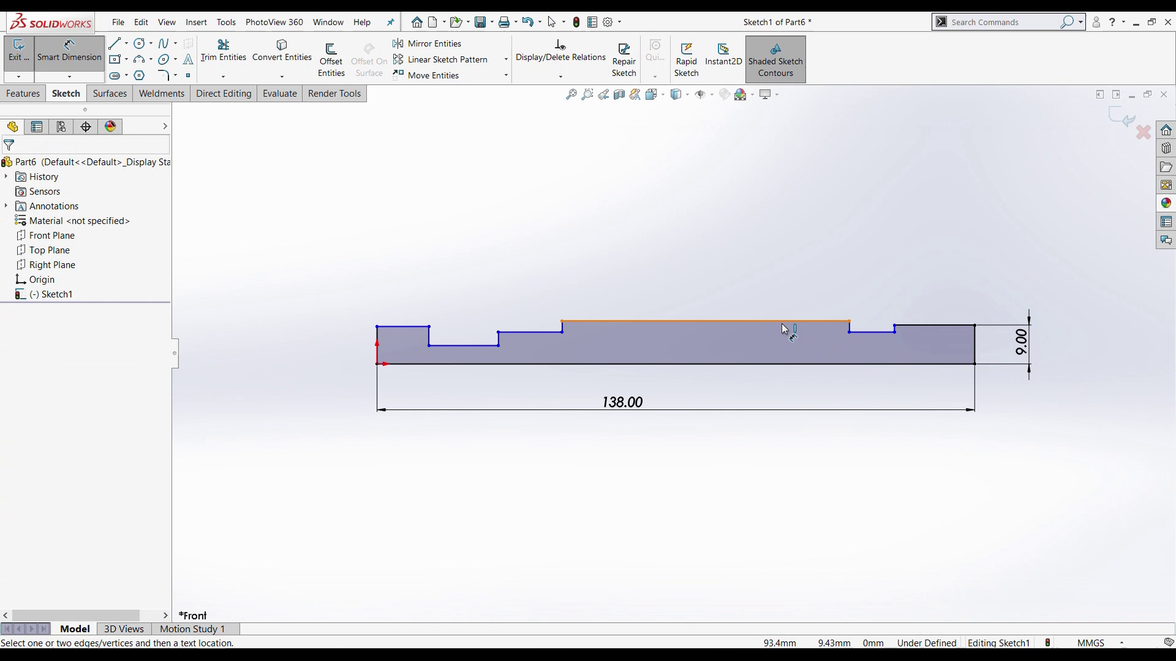
pyautogui.click(787, 363)
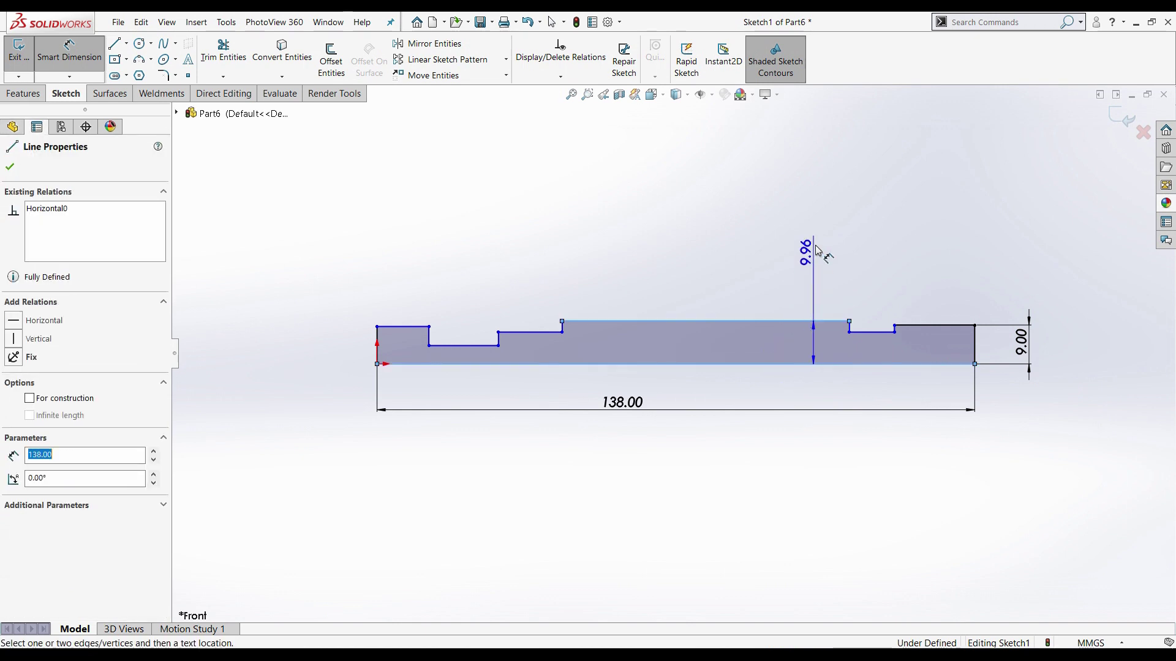
pyautogui.click(909, 251)
pyautogui.write('8')
pyautogui.press('Return')
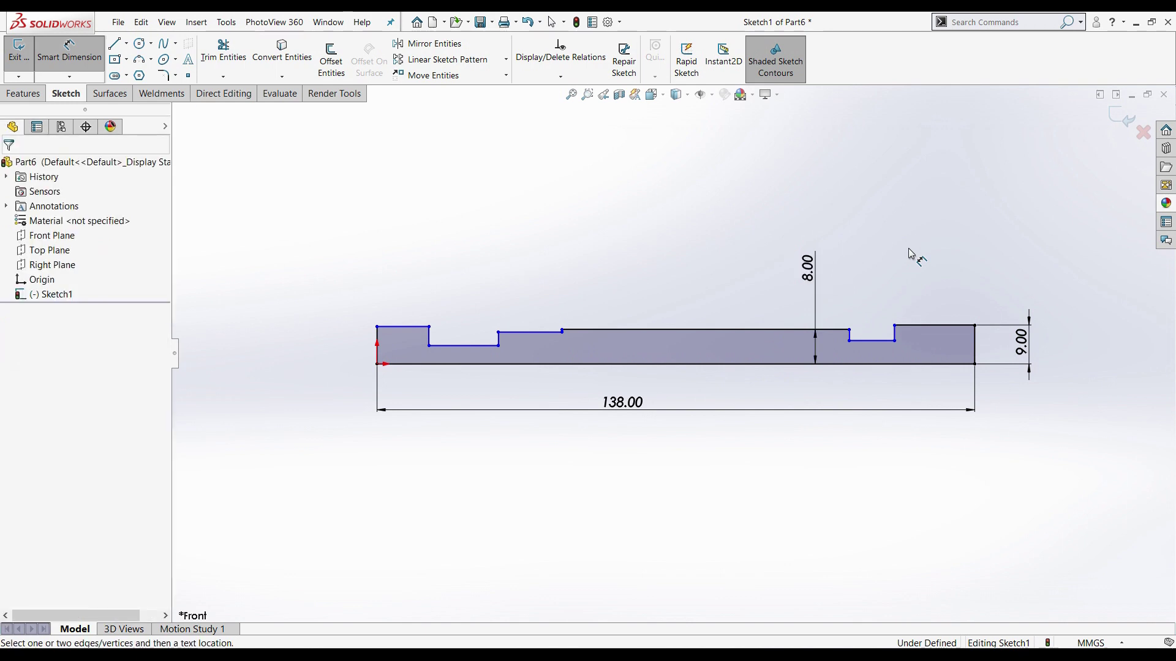
# Set the right shoulder length to 24 mm and the groove width to 10 mm
pyautogui.click(926, 325)
pyautogui.click(940, 275)
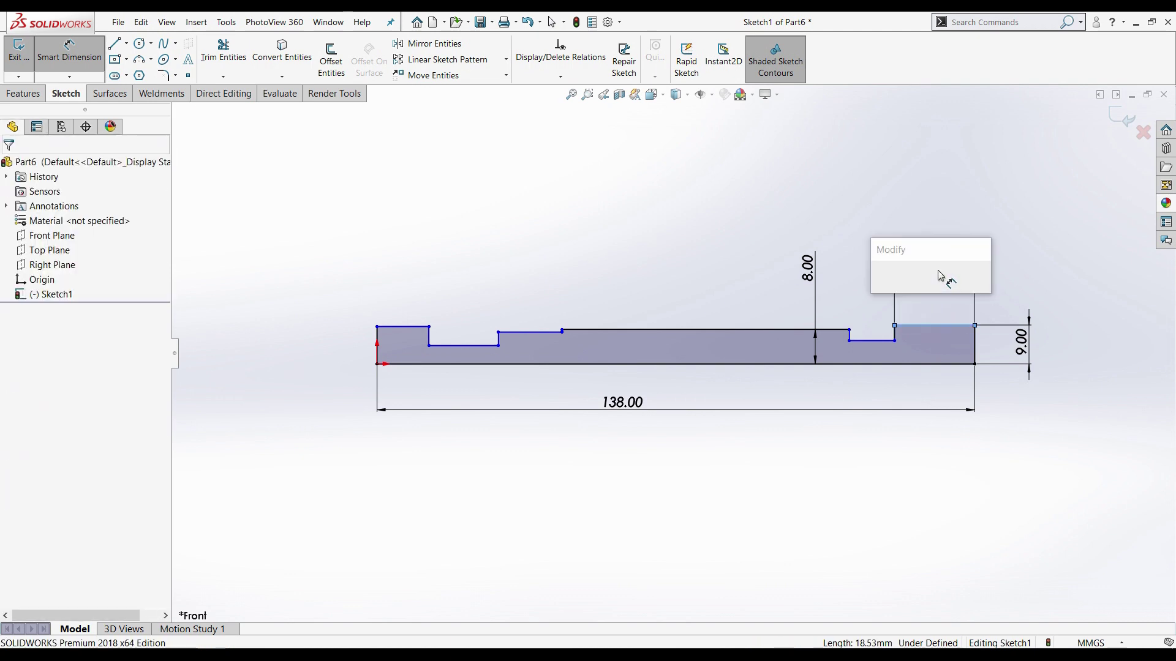
pyautogui.write('24')
pyautogui.press('Return')
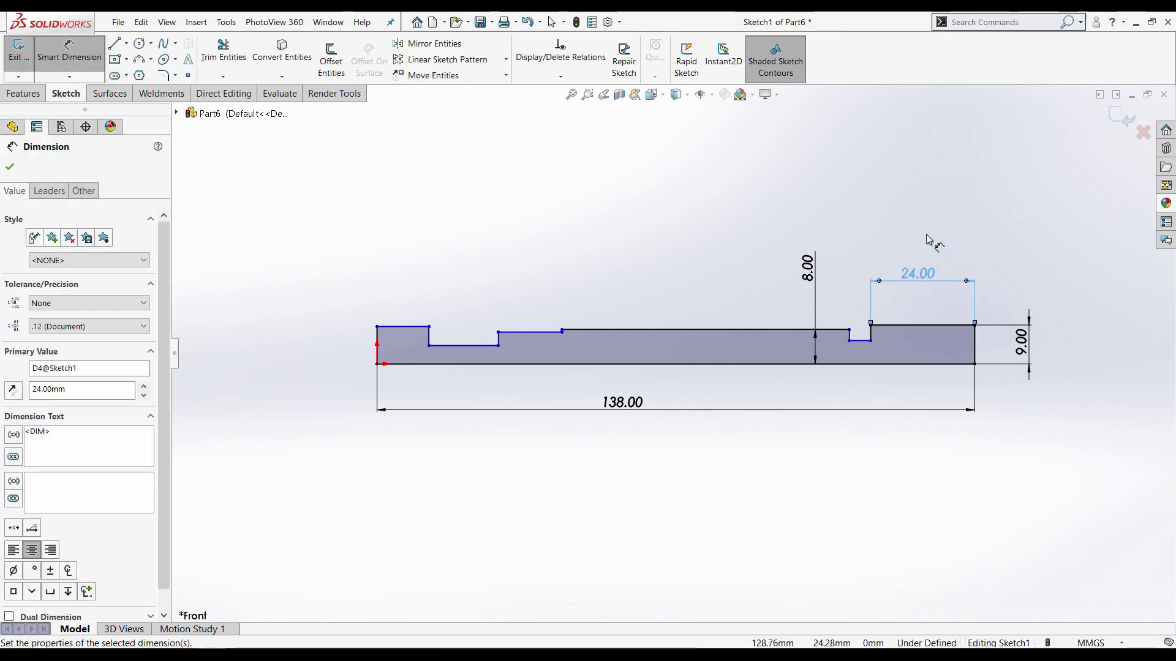
pyautogui.click(928, 240)
pyautogui.scroll(-3, 925, 226)
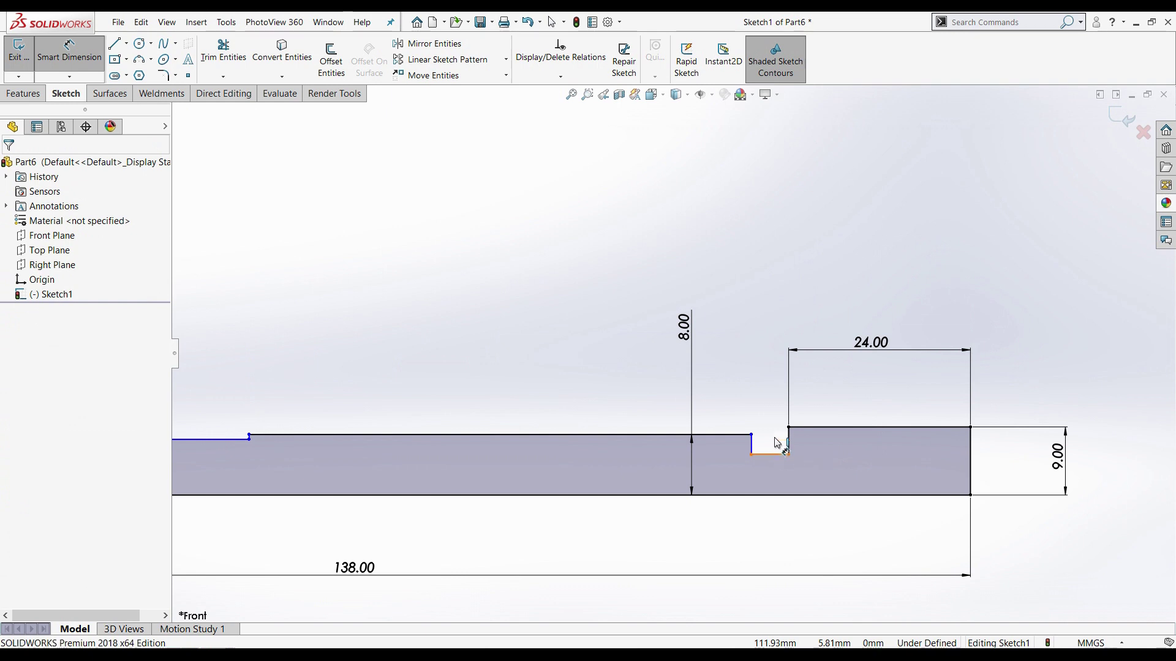
pyautogui.click(776, 442)
pyautogui.click(779, 301)
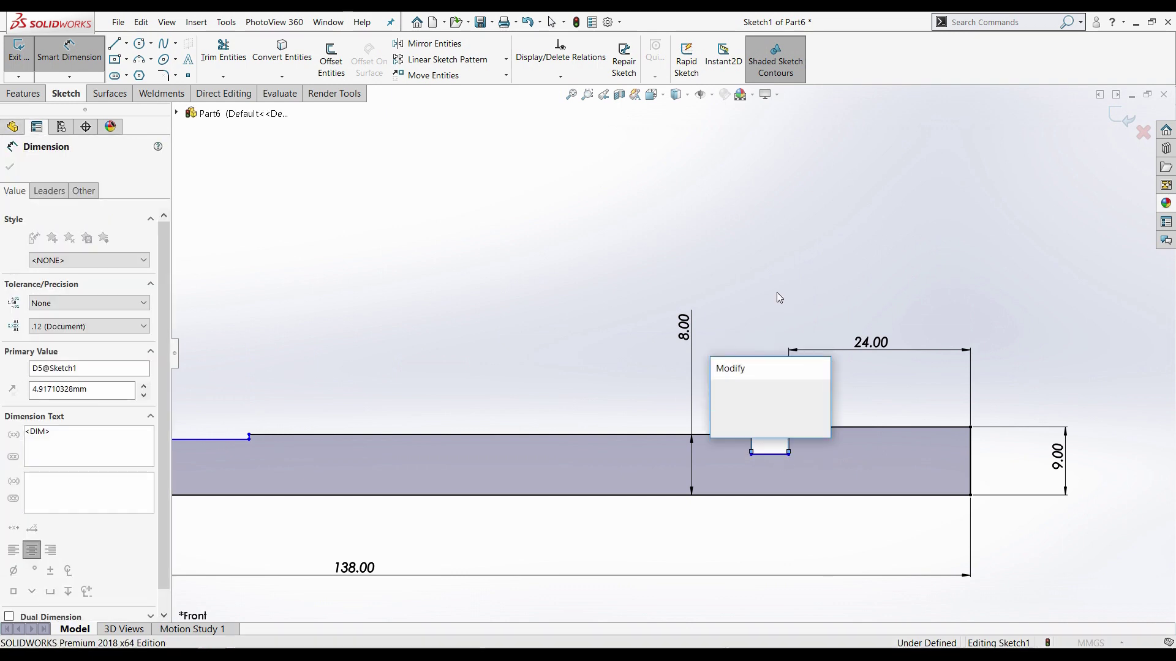
pyautogui.write('10')
pyautogui.press('Return')
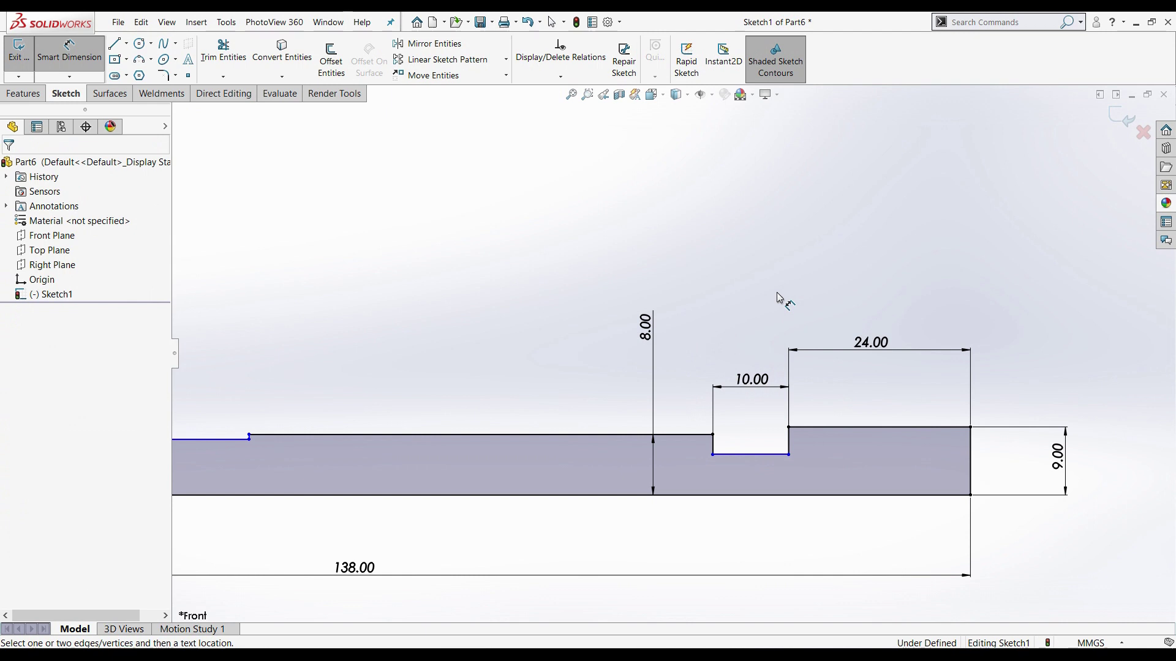
# Dimension the left end 7 mm long and 6 mm tall
pyautogui.scroll(2, 656, 297)
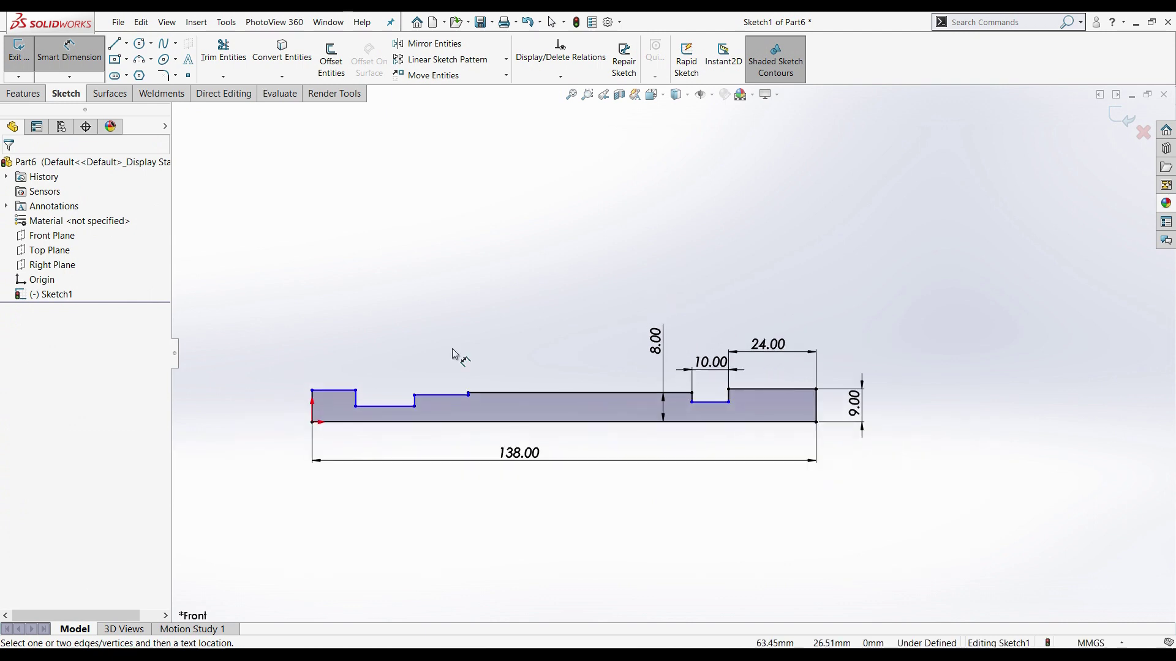
pyautogui.scroll(-1, 352, 376)
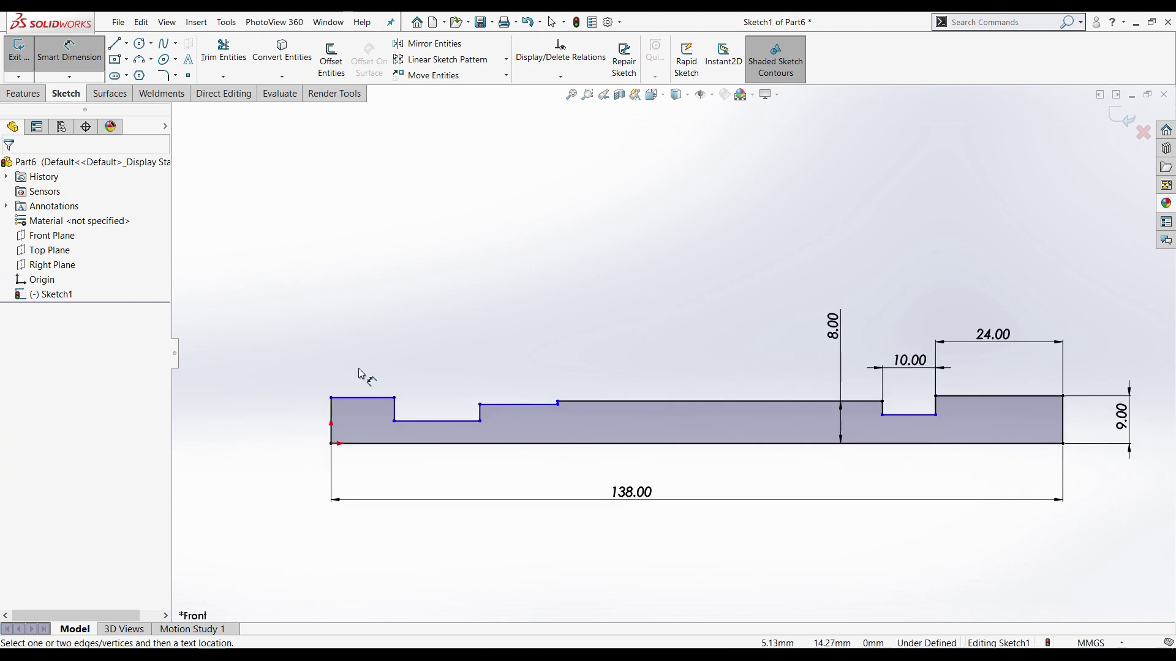
pyautogui.click(348, 402)
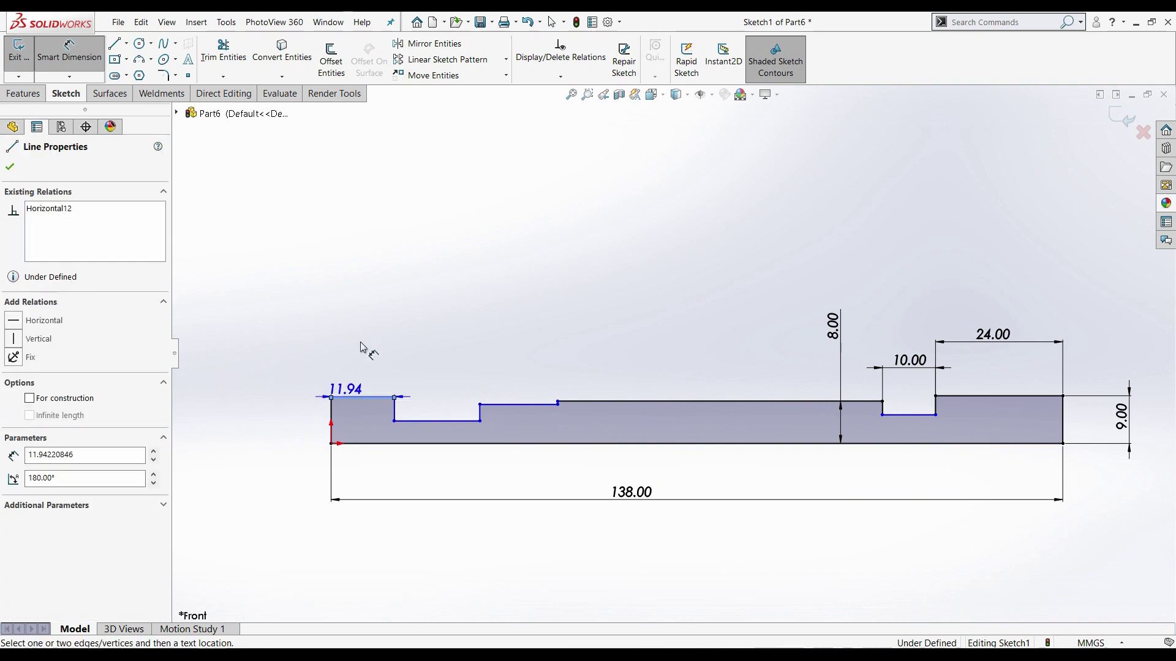
pyautogui.click(463, 347)
pyautogui.write('7')
pyautogui.press('Return')
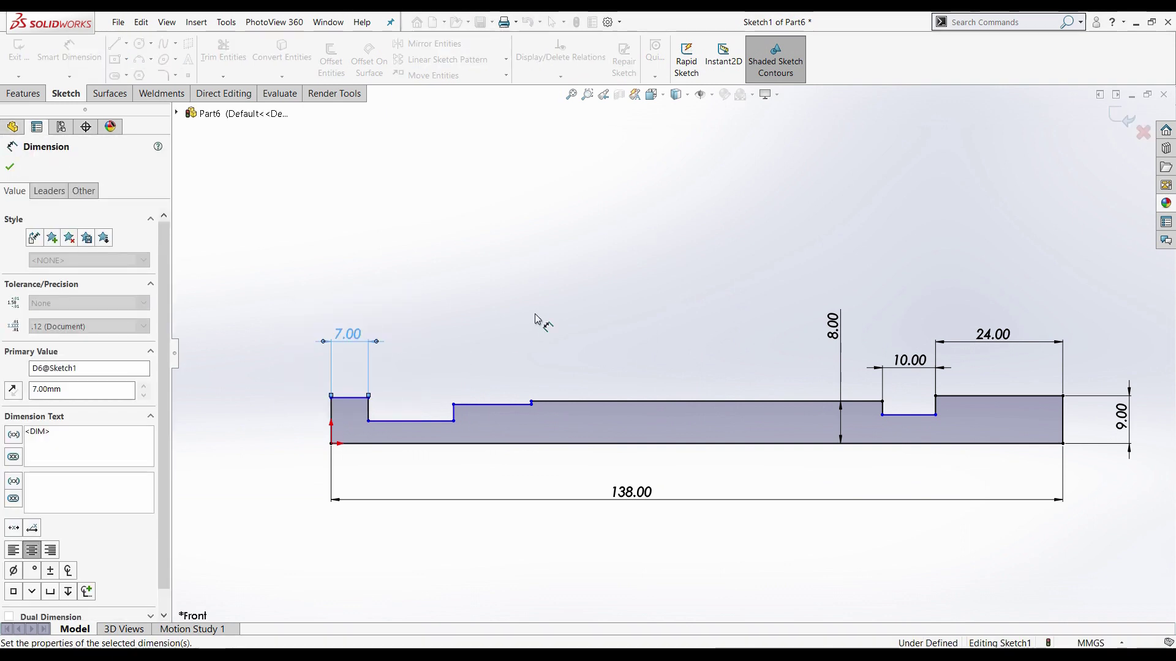
pyautogui.press('Escape')
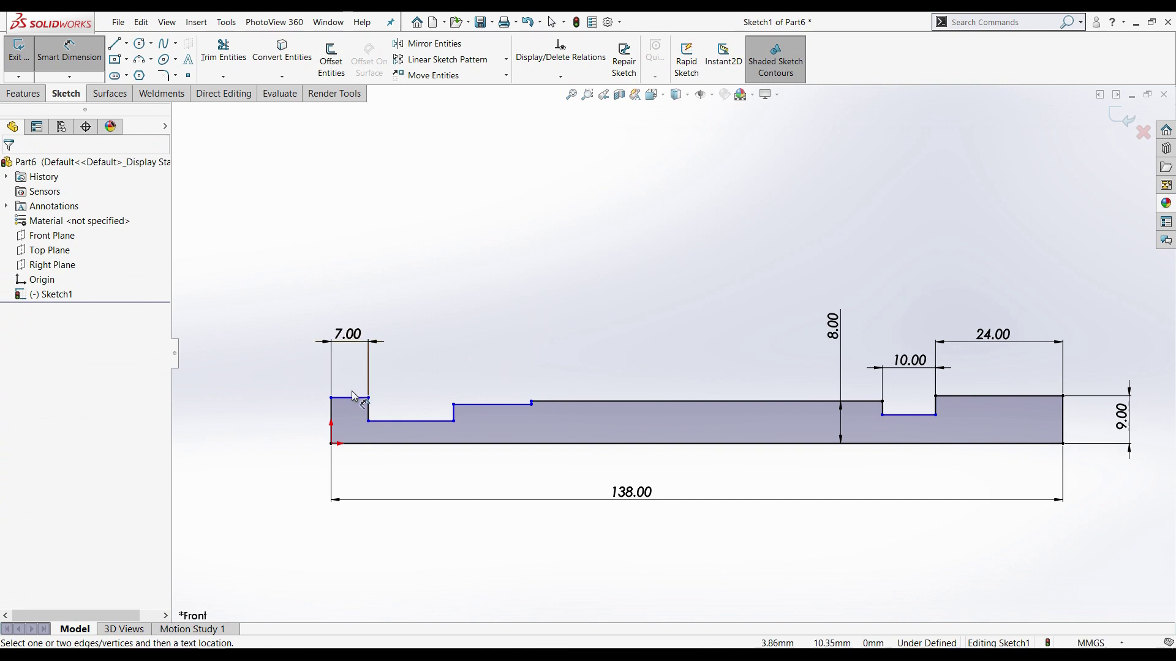
pyautogui.click(352, 445)
pyautogui.click(331, 429)
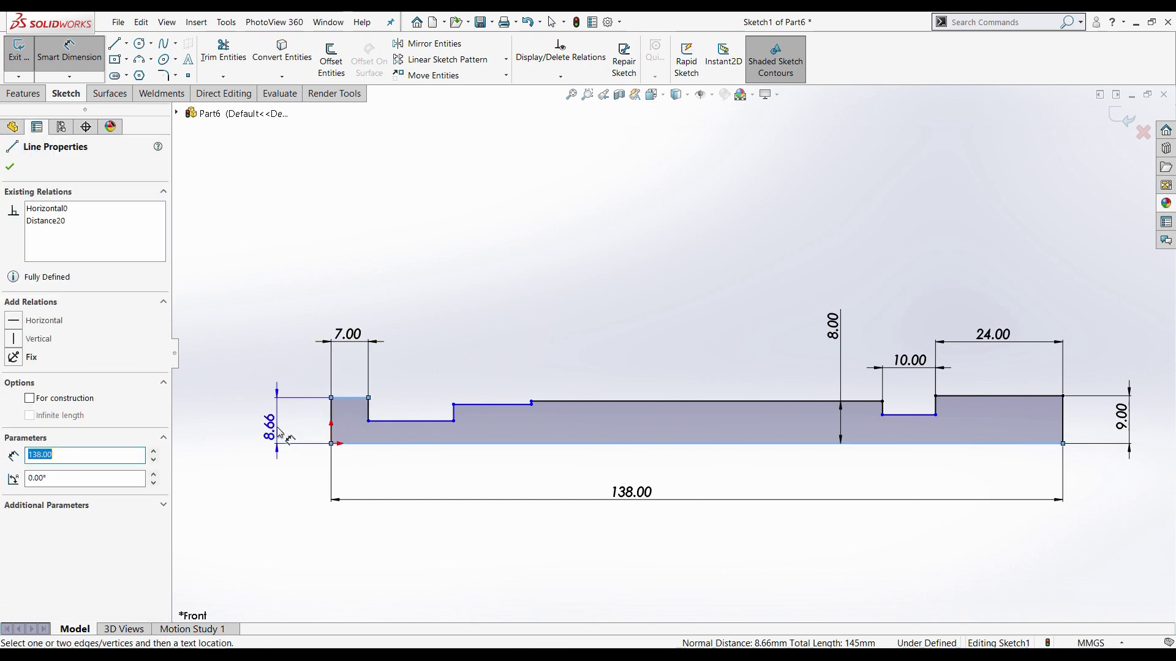
pyautogui.click(292, 481)
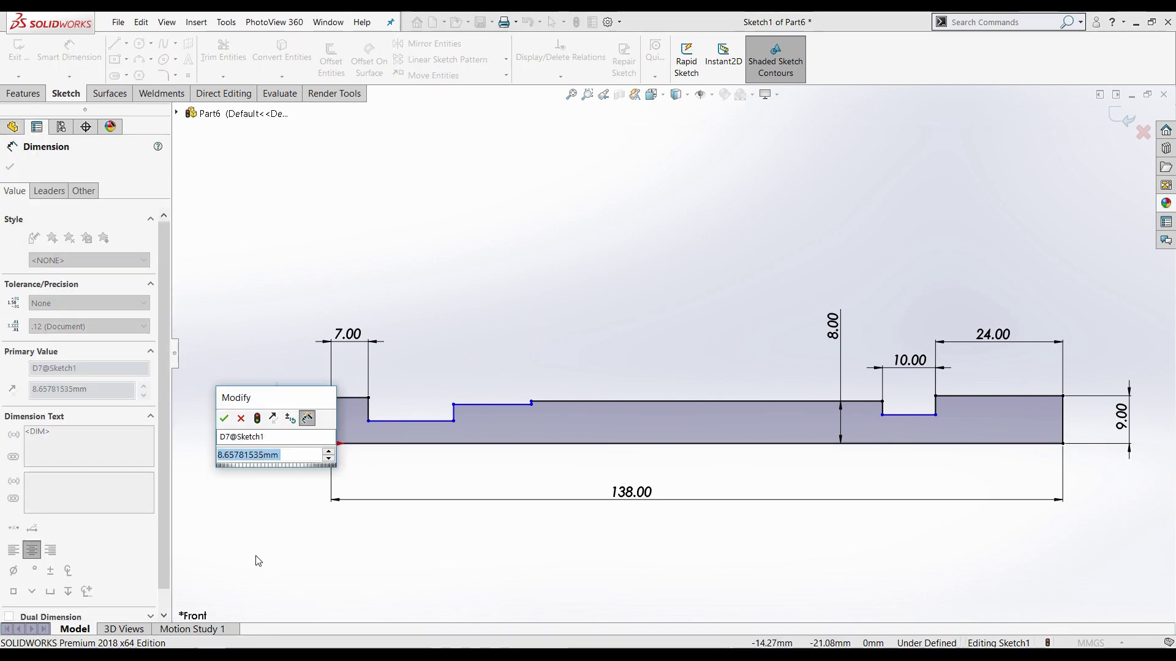
pyautogui.write('6')
pyautogui.press('Return')
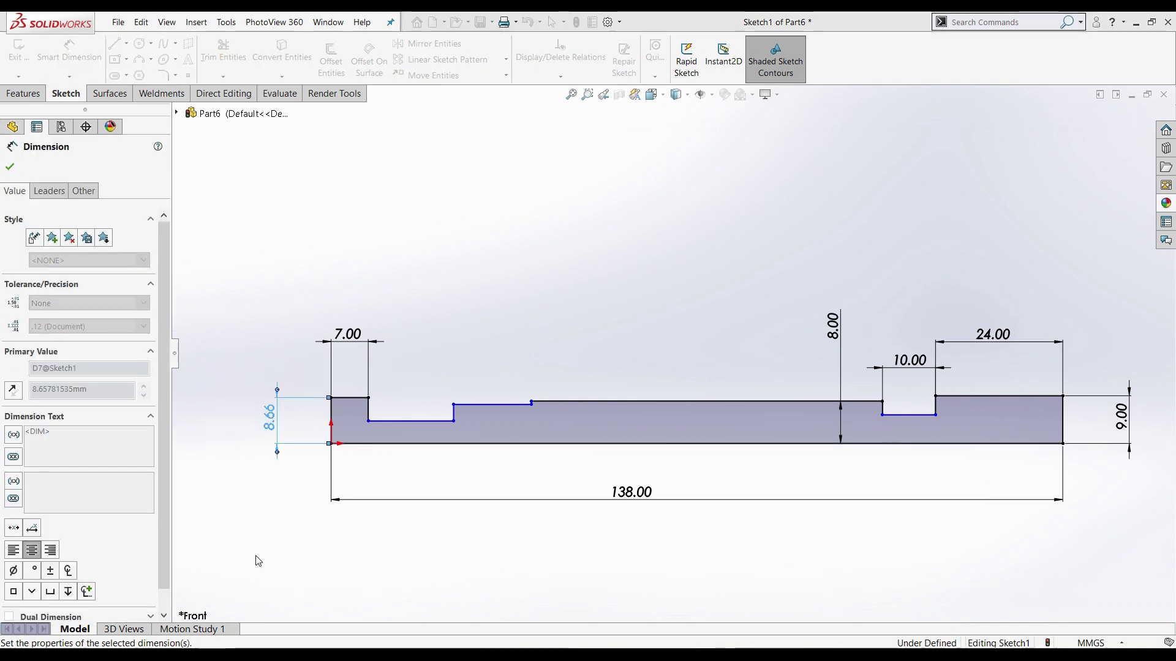
pyautogui.click(439, 370)
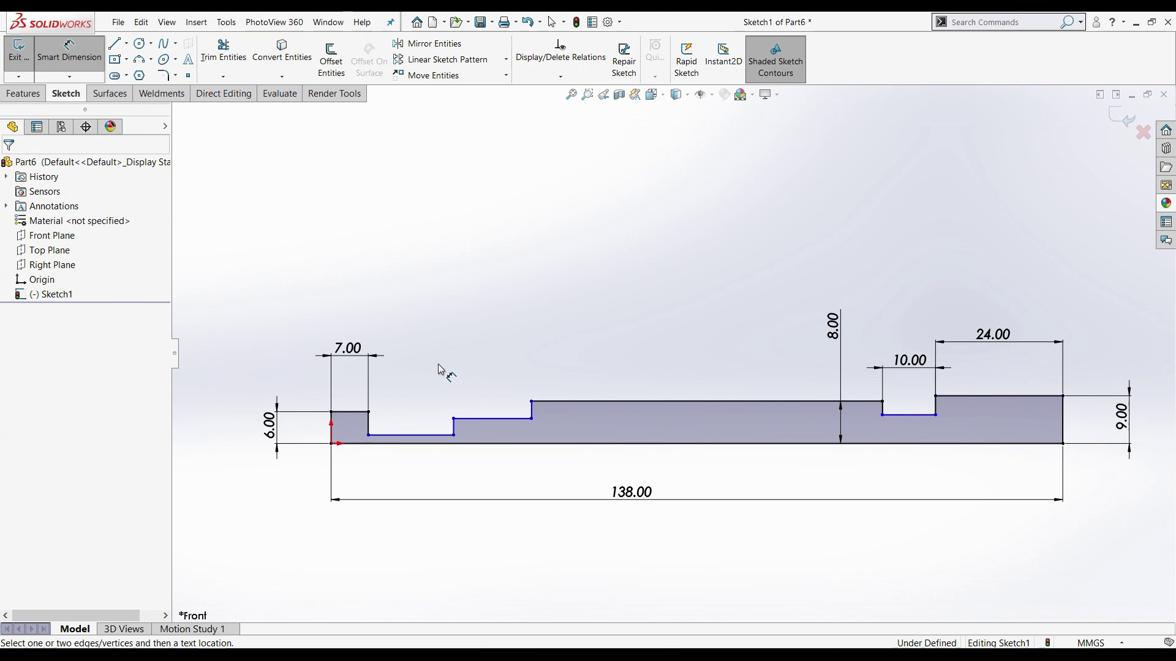
# Dimension the left groove floor at 4 mm height and 6 mm width
pyautogui.click(421, 440)
pyautogui.click(420, 444)
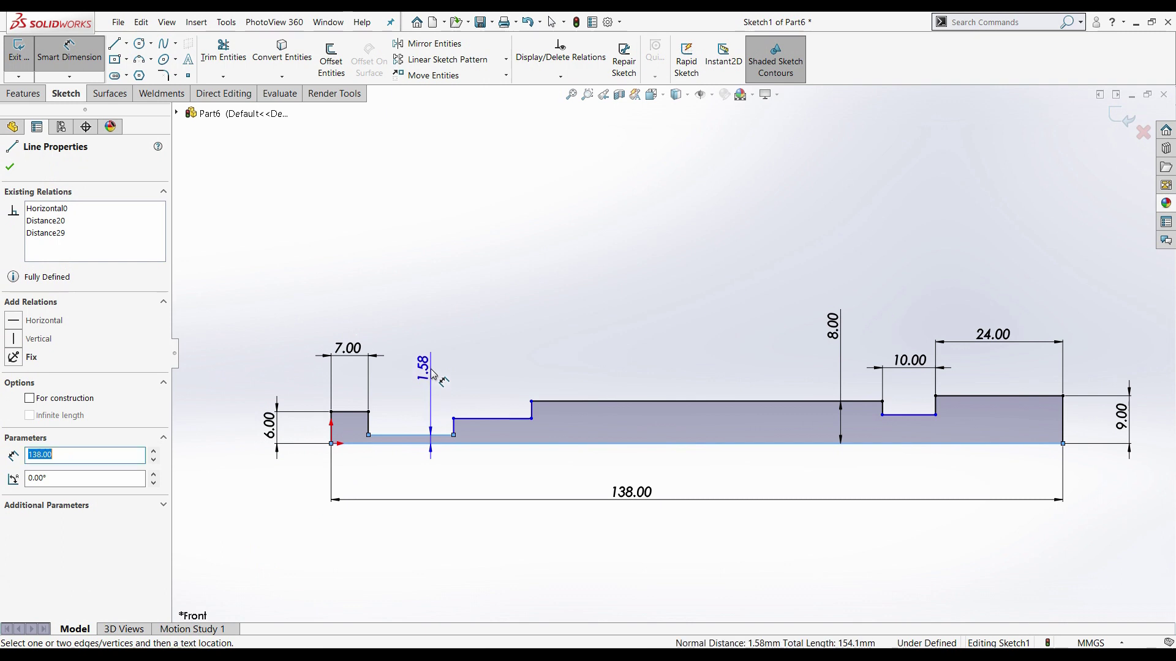
pyautogui.click(429, 366)
pyautogui.write('4')
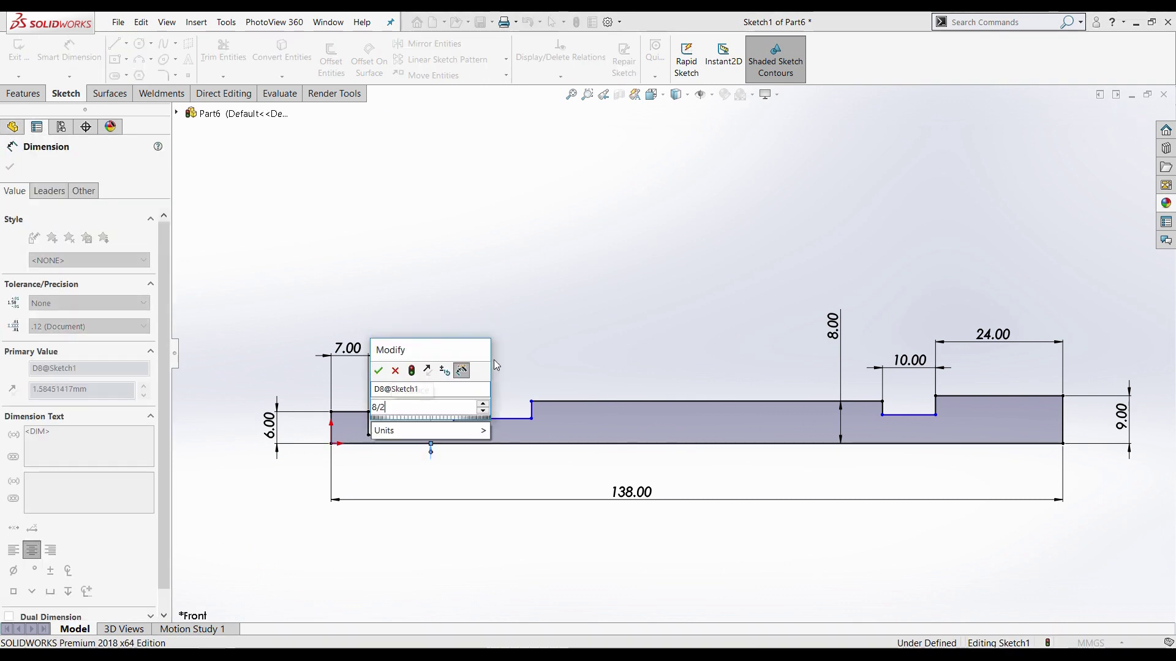
pyautogui.press('Return')
pyautogui.press('Escape')
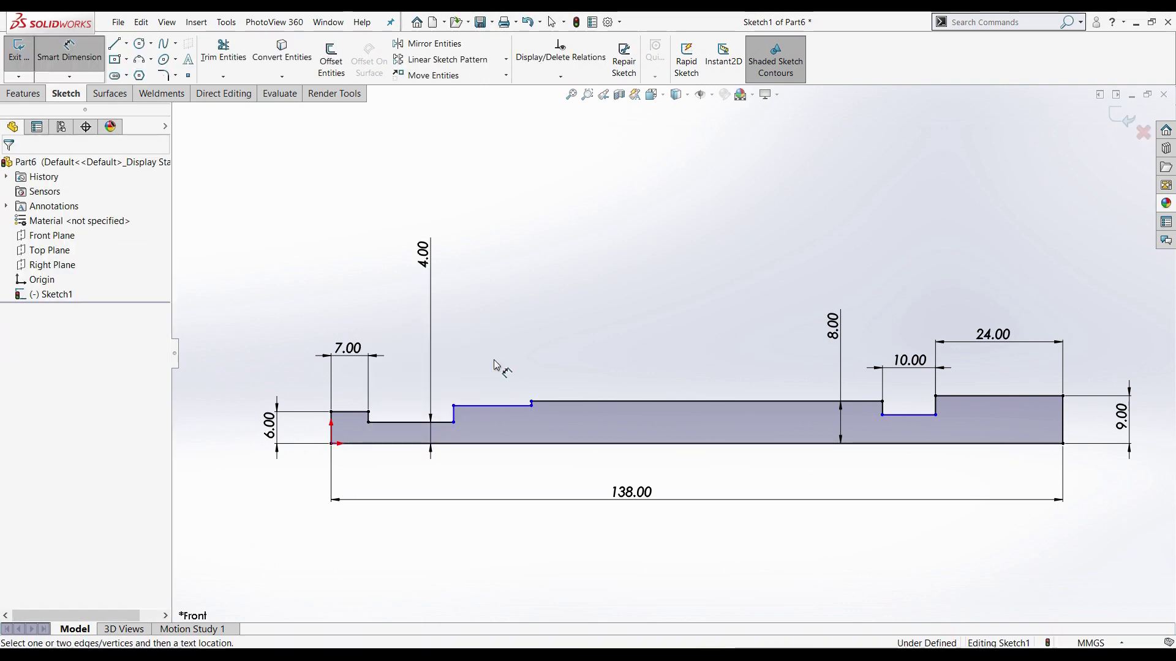
pyautogui.click(408, 428)
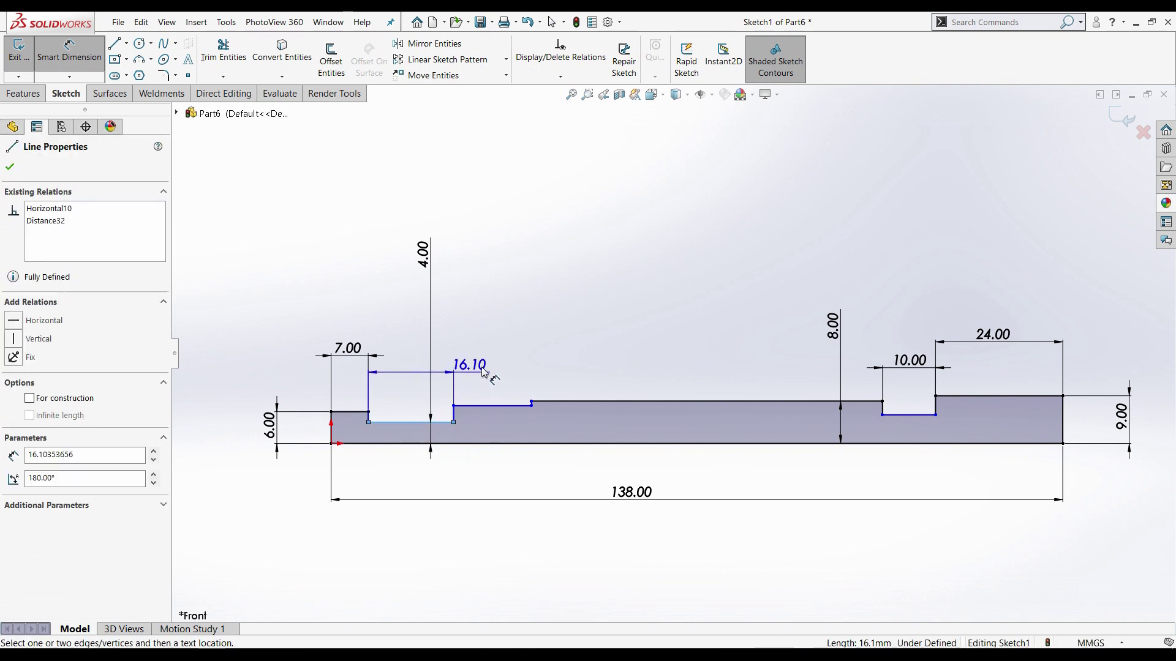
pyautogui.click(484, 370)
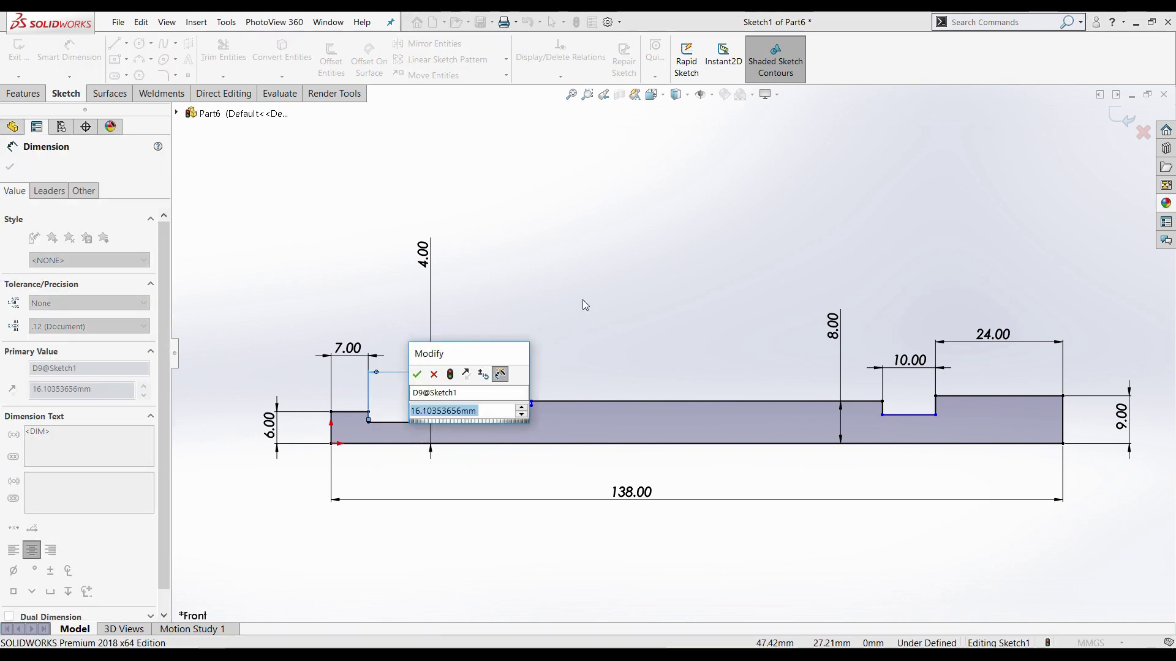
pyautogui.write('6')
pyautogui.press('Return')
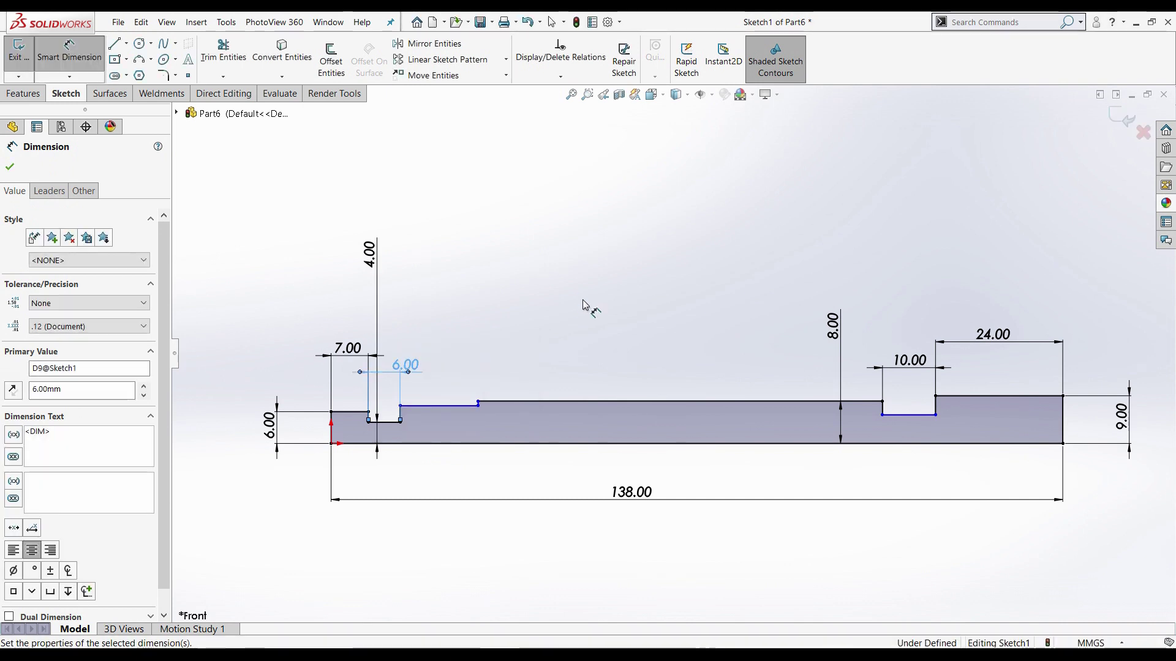
pyautogui.press('Escape')
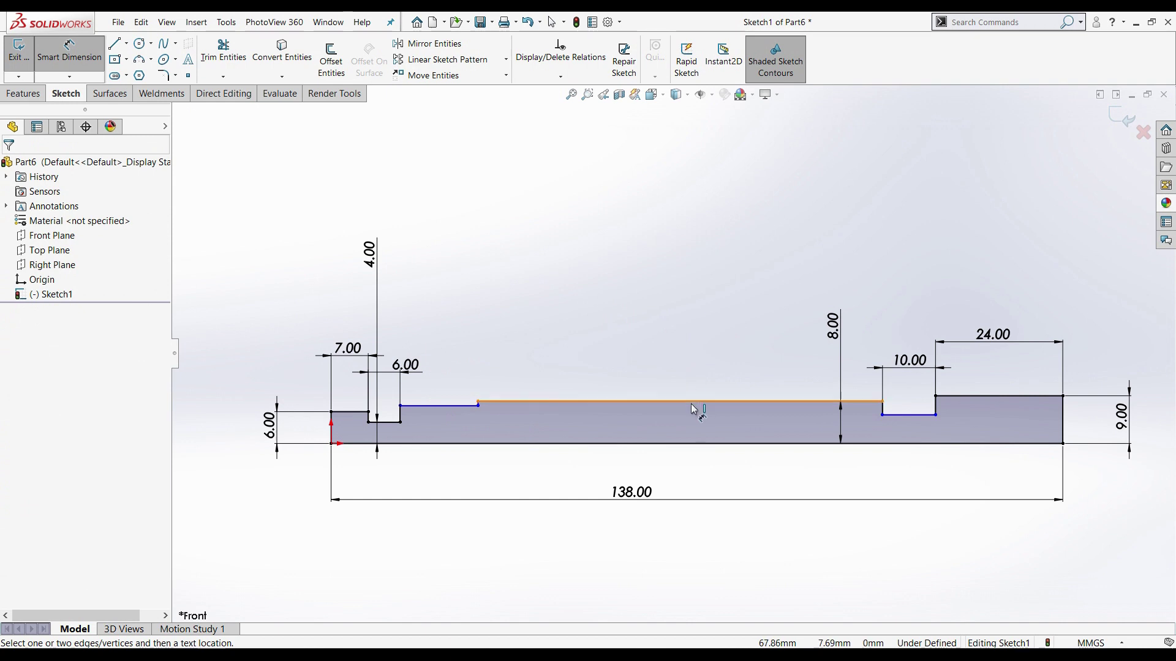
# Set the long middle section's length to 82 mm
pyautogui.click(686, 373)
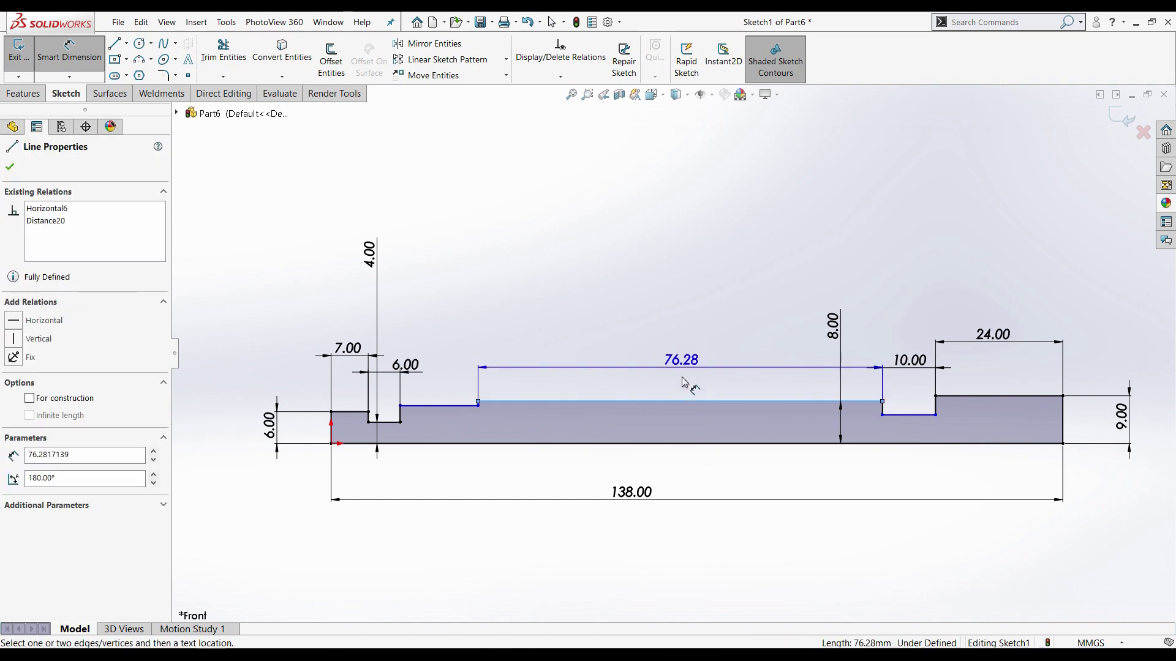
pyautogui.click(679, 381)
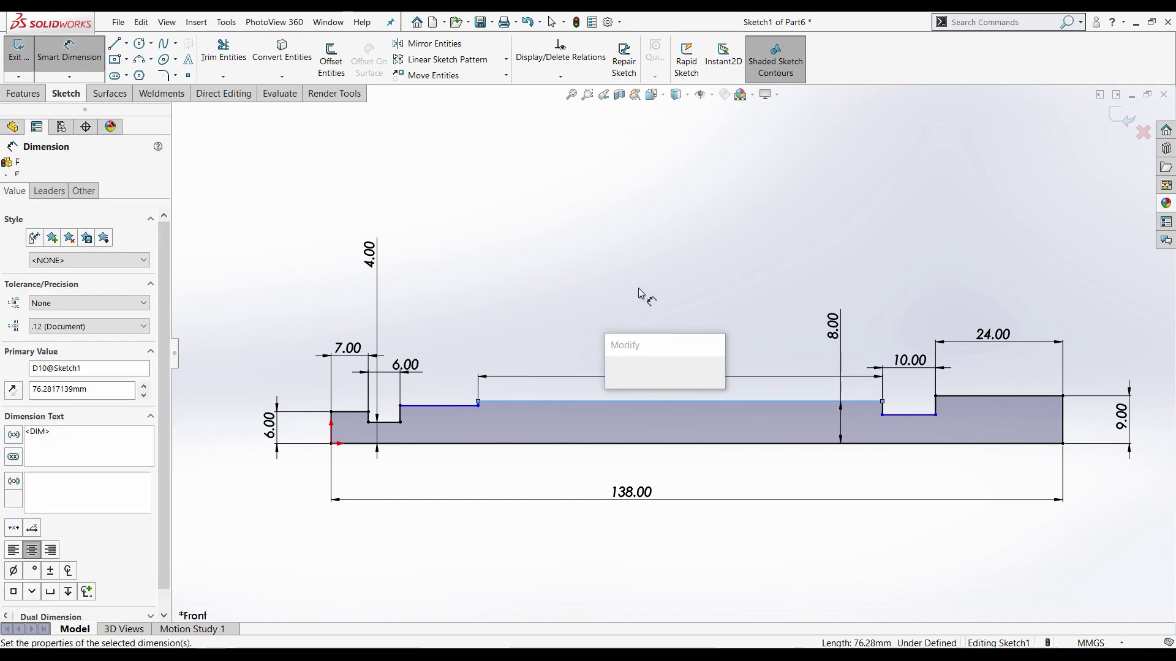
pyautogui.write('62')
pyautogui.press('Return')
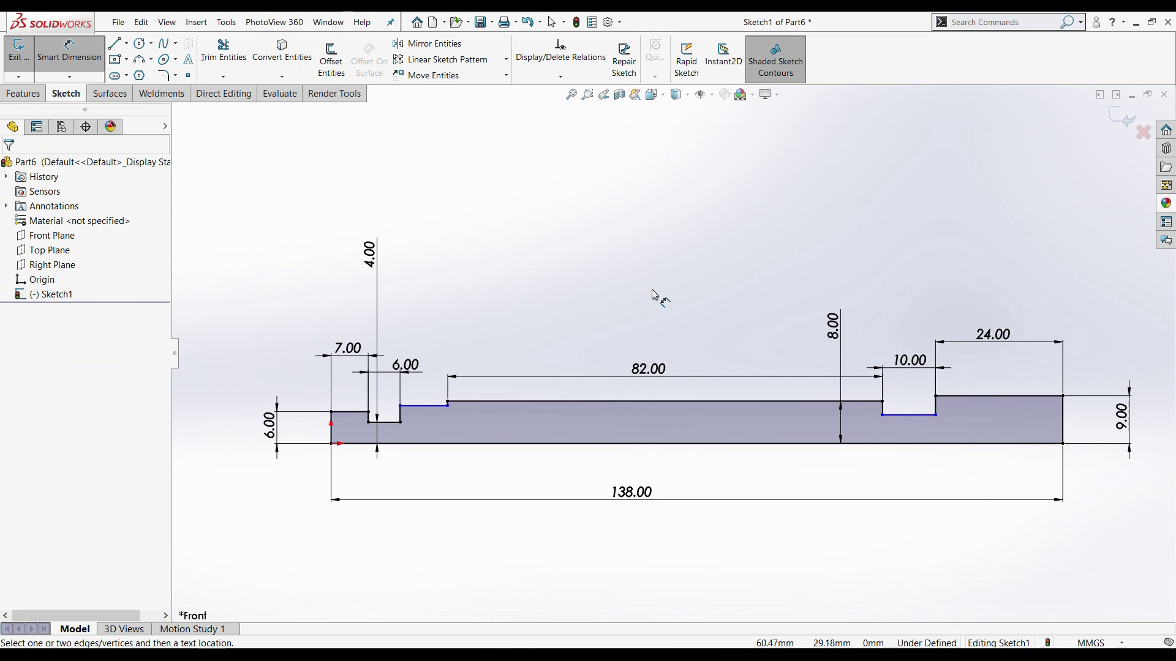
pyautogui.press('Escape')
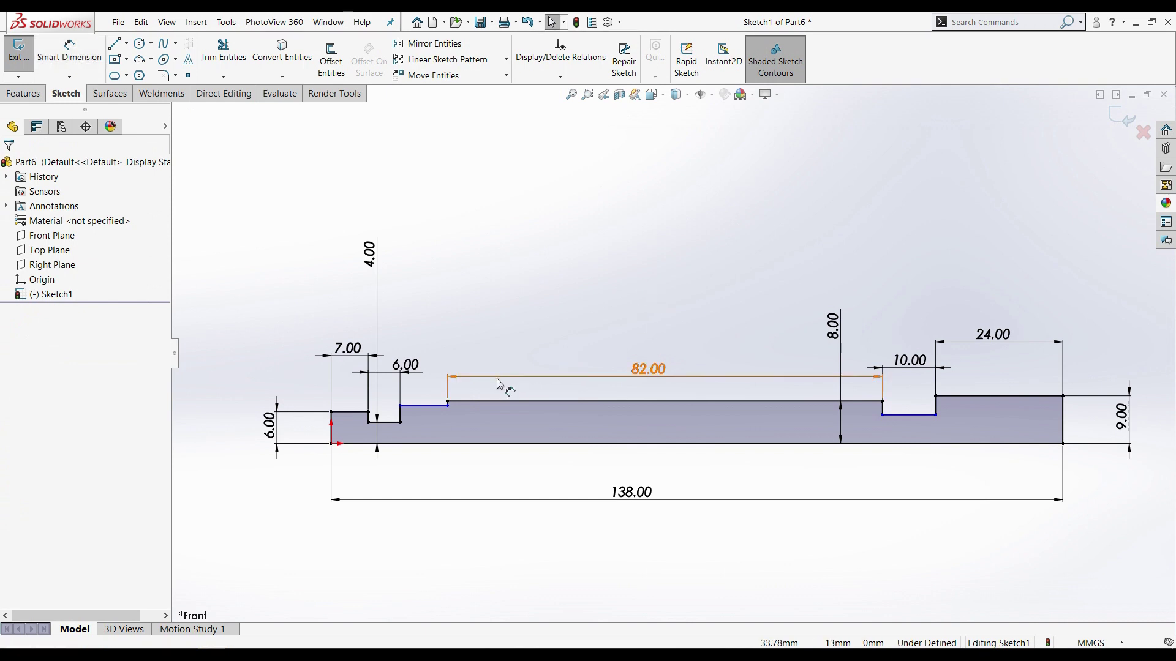
# Make the ledge, left end top line and right groove floor collinear to fully define the sketch
pyautogui.click(436, 408)
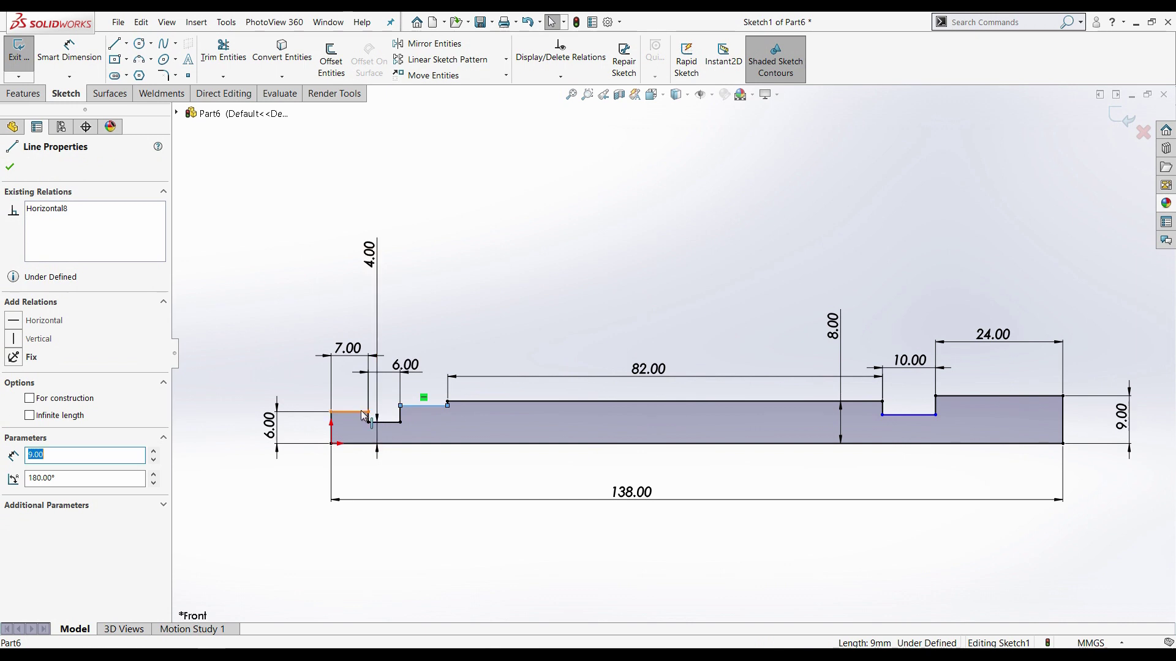
pyautogui.keyDown('ctrl'); pyautogui.click(360, 413); pyautogui.keyUp('ctrl')
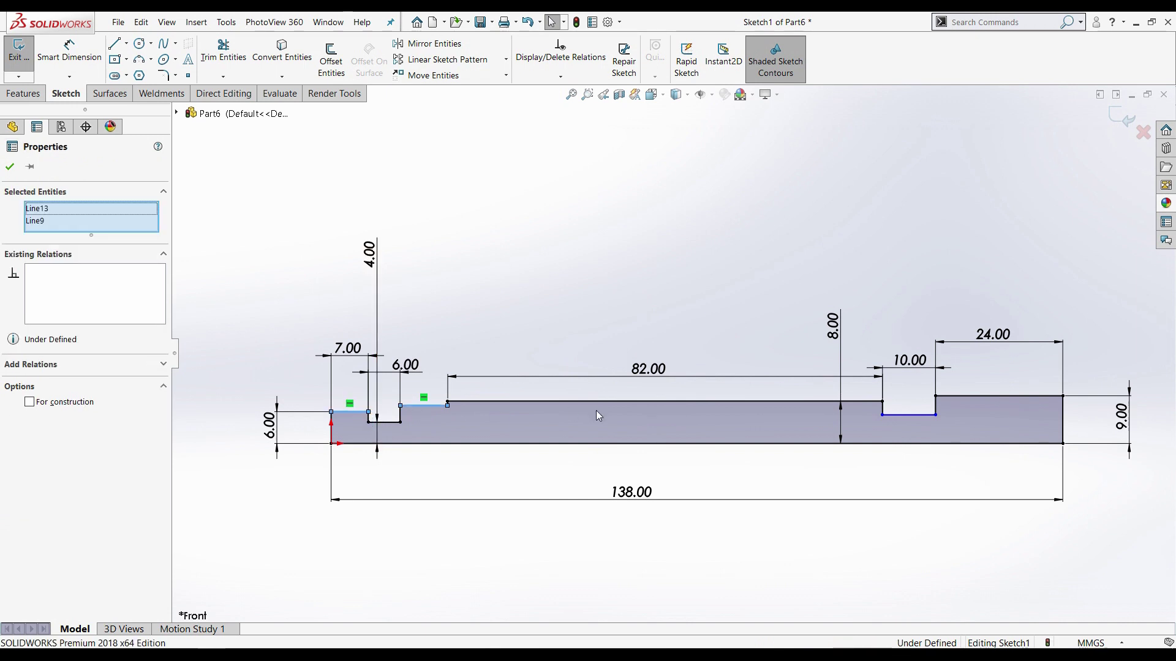
pyautogui.keyDown('ctrl'); pyautogui.click(895, 420); pyautogui.keyUp('ctrl')
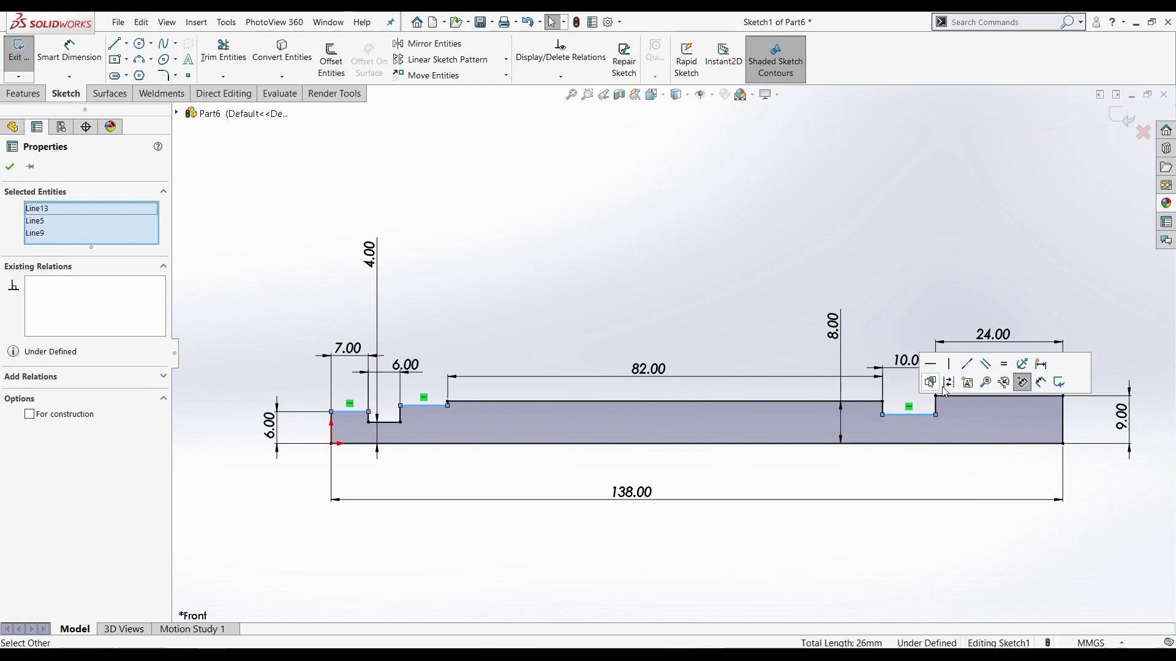
pyautogui.click(974, 366)
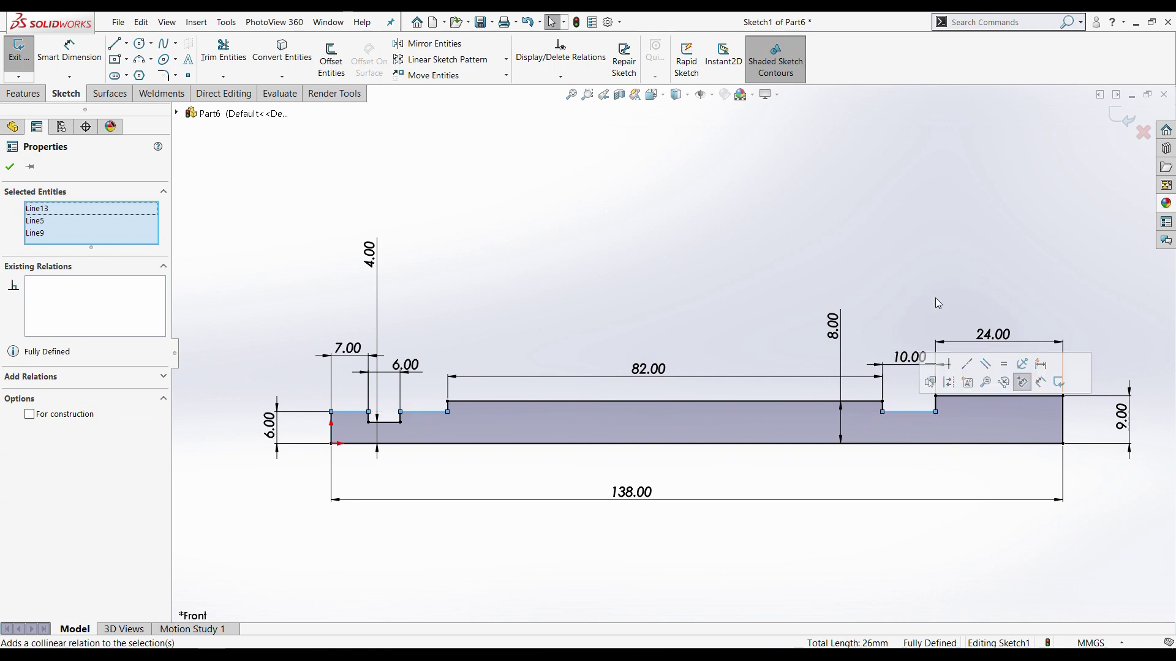
pyautogui.click(902, 229)
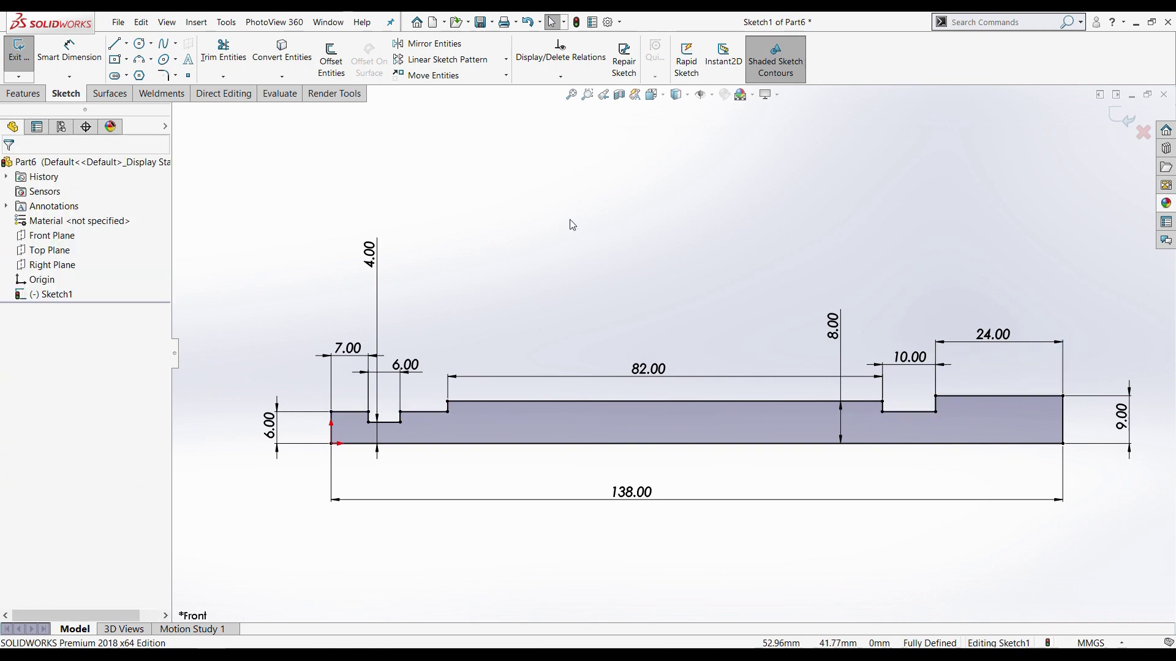
pyautogui.click(38, 94)
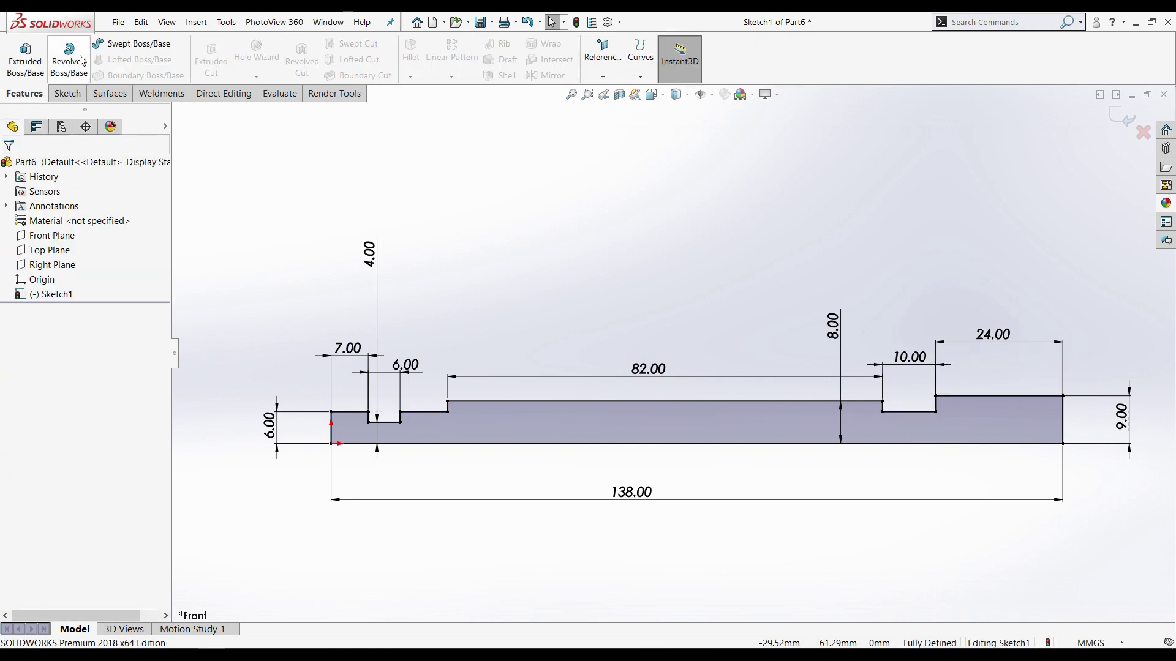
# Revolve the profile 360° about its bottom line into a solid shaft
pyautogui.click(65, 64)
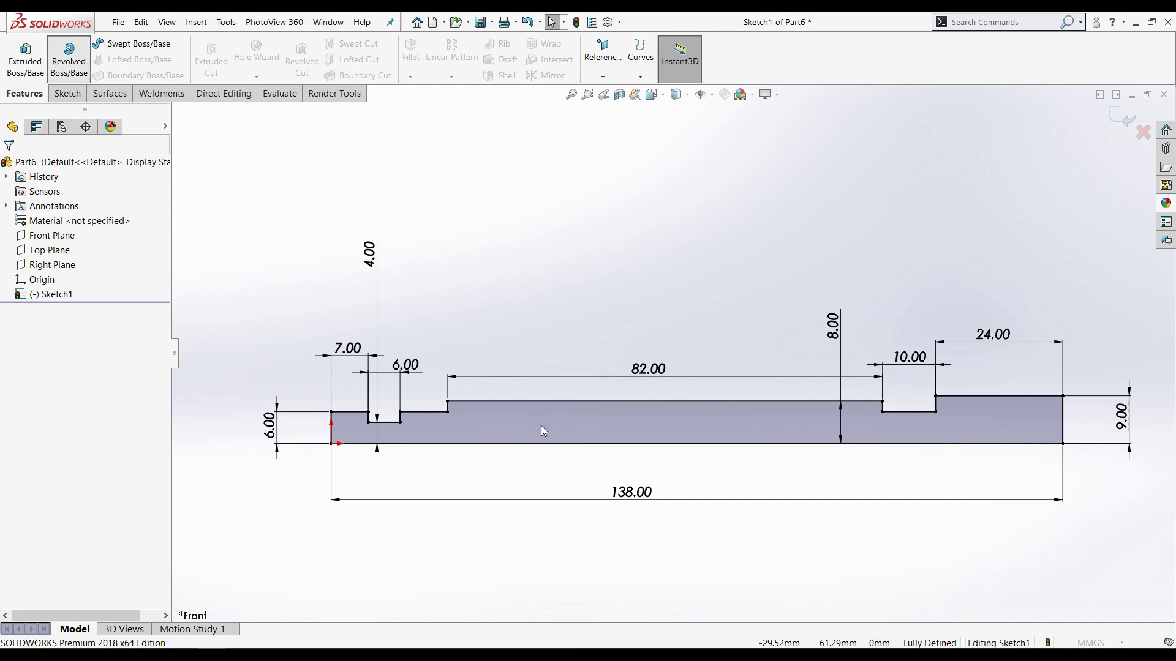
pyautogui.click(541, 367)
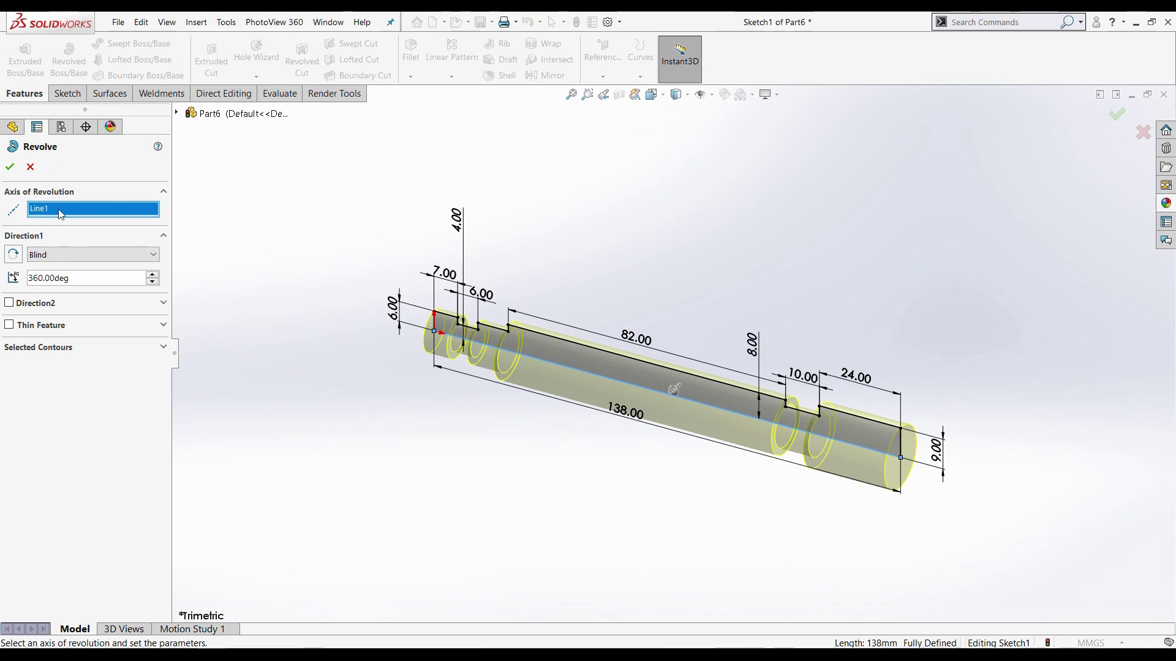
pyautogui.click(9, 170)
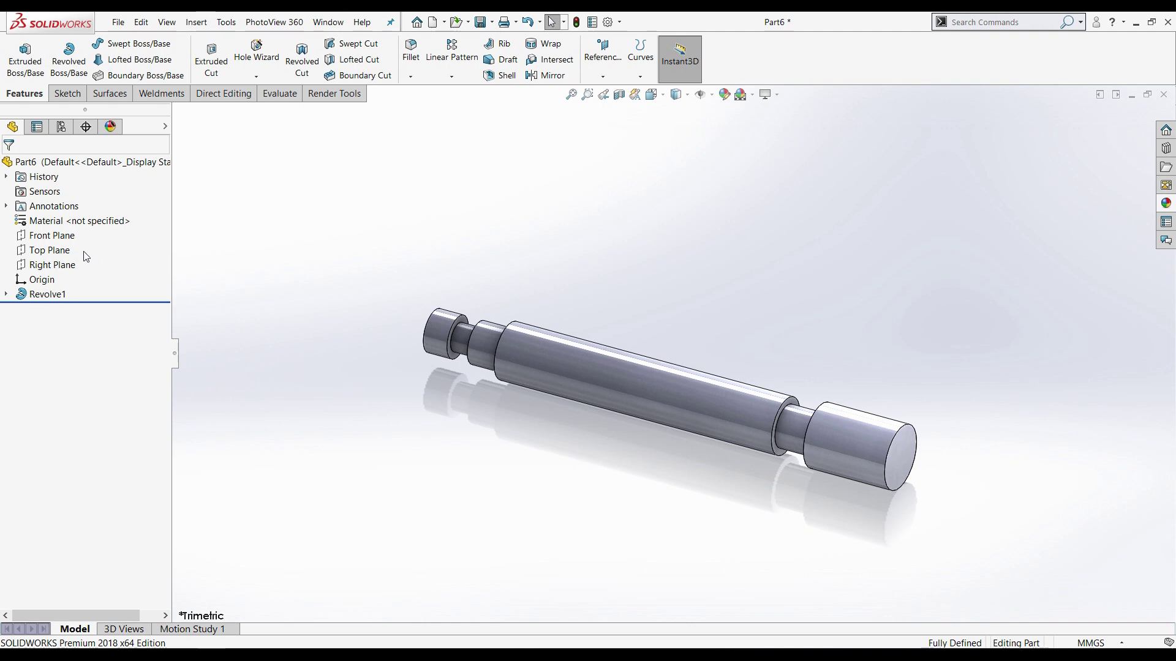
# Sketch a circle on the Top Plane over the large right section, viewed normal to it
pyautogui.click(67, 253)
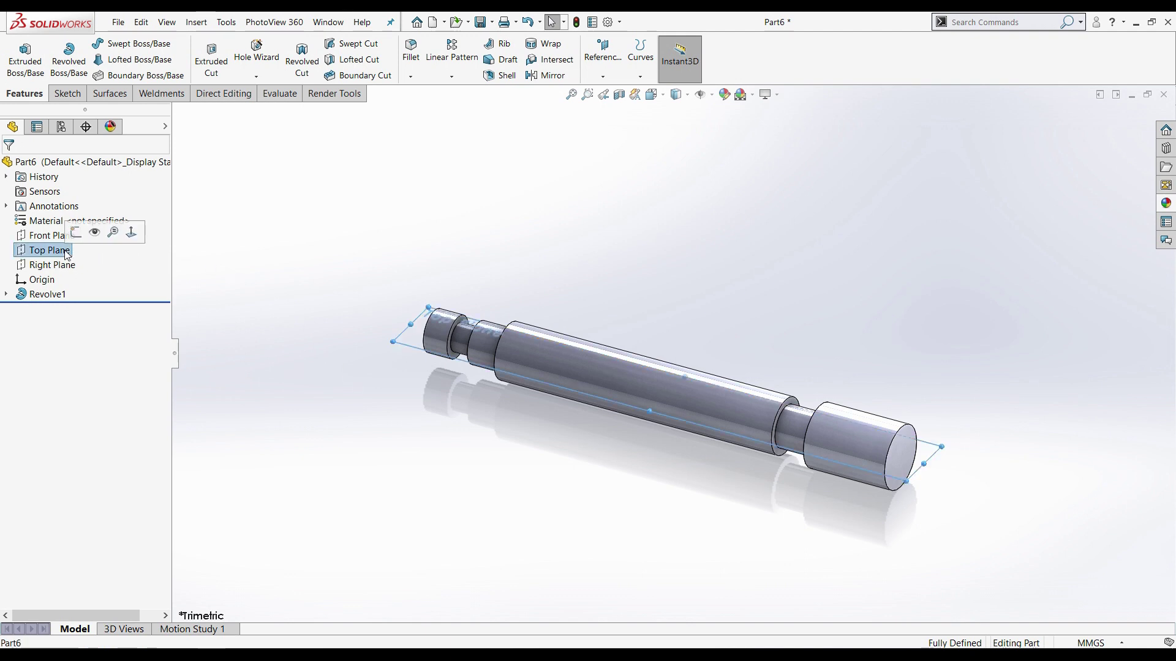
pyautogui.click(93, 235)
pyautogui.click(64, 310)
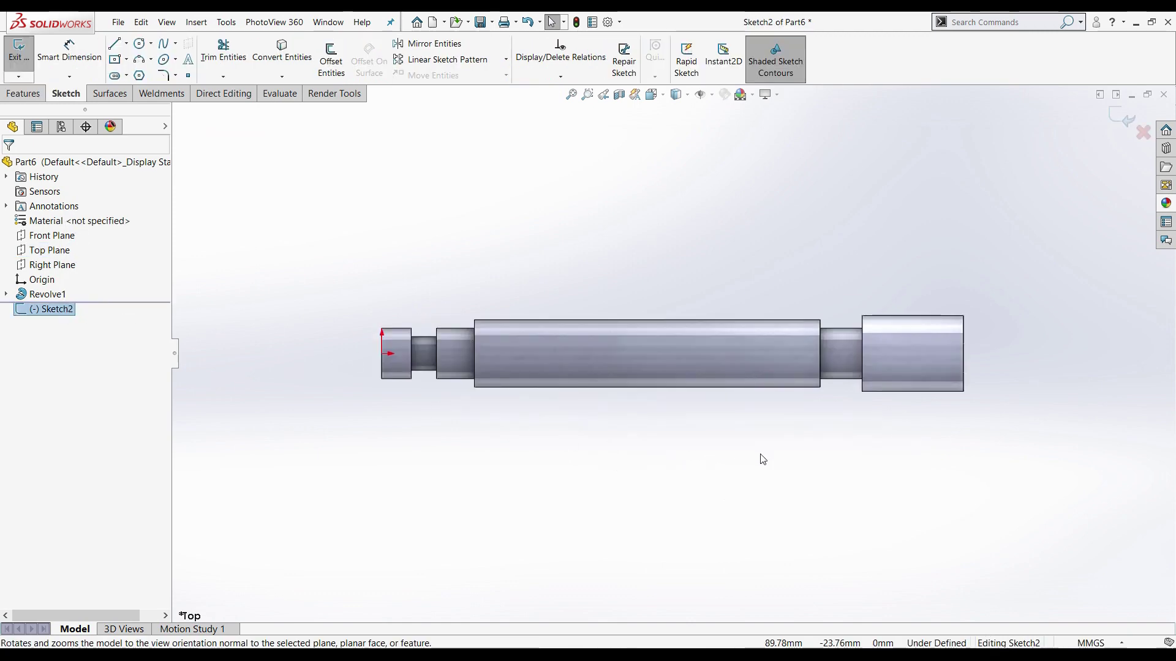
pyautogui.click(139, 43)
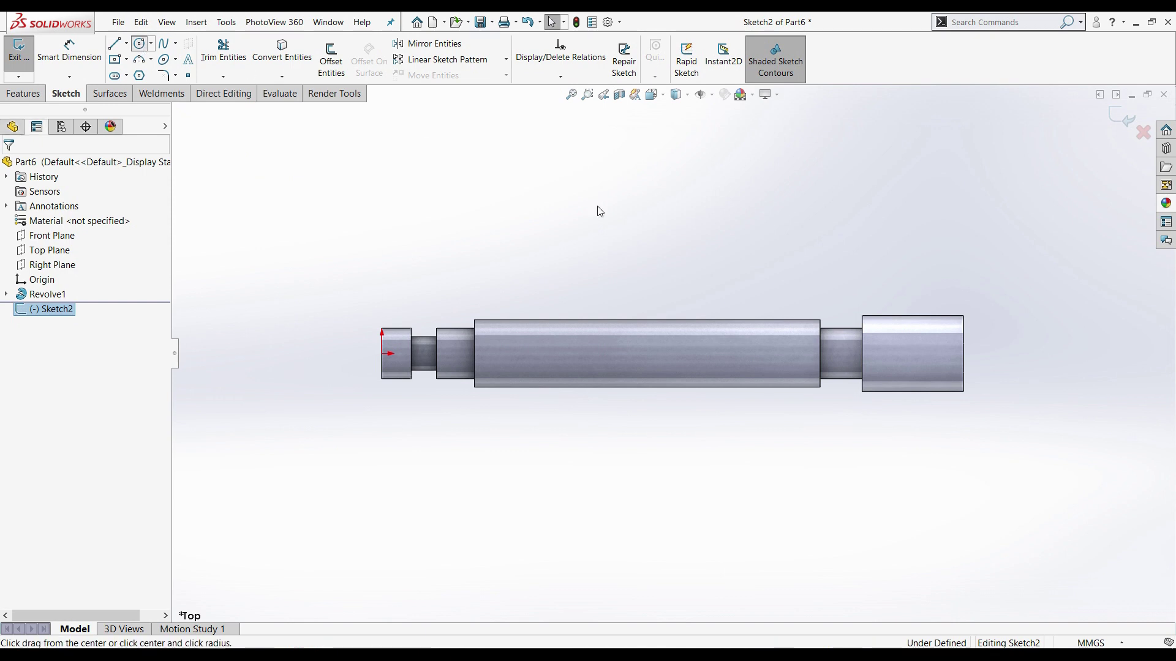
pyautogui.click(915, 354)
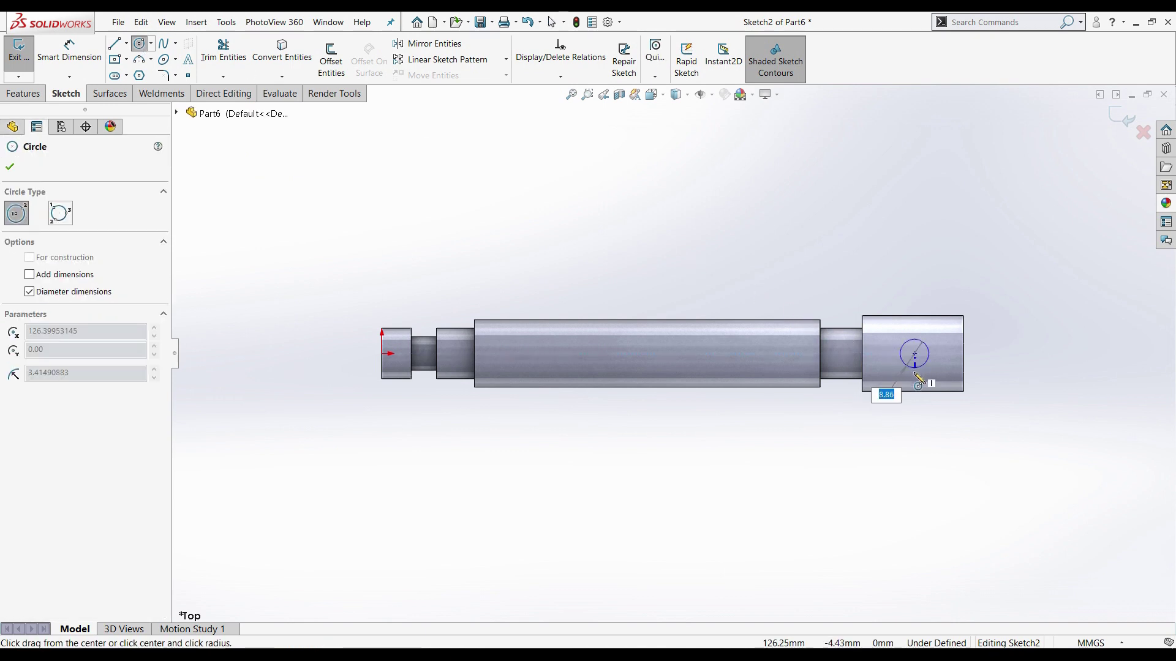
pyautogui.click(901, 368)
# Dimension the circle centre 12 mm from the shoulder and its diameter to 6 mm
pyautogui.click(64, 61)
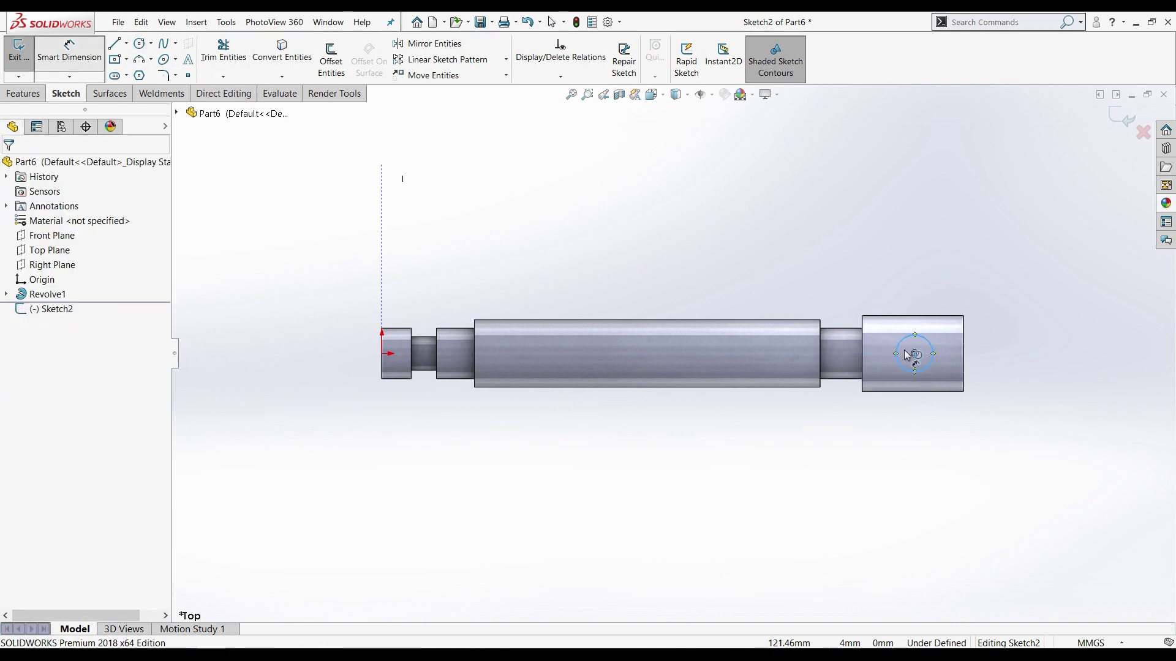
pyautogui.click(903, 349)
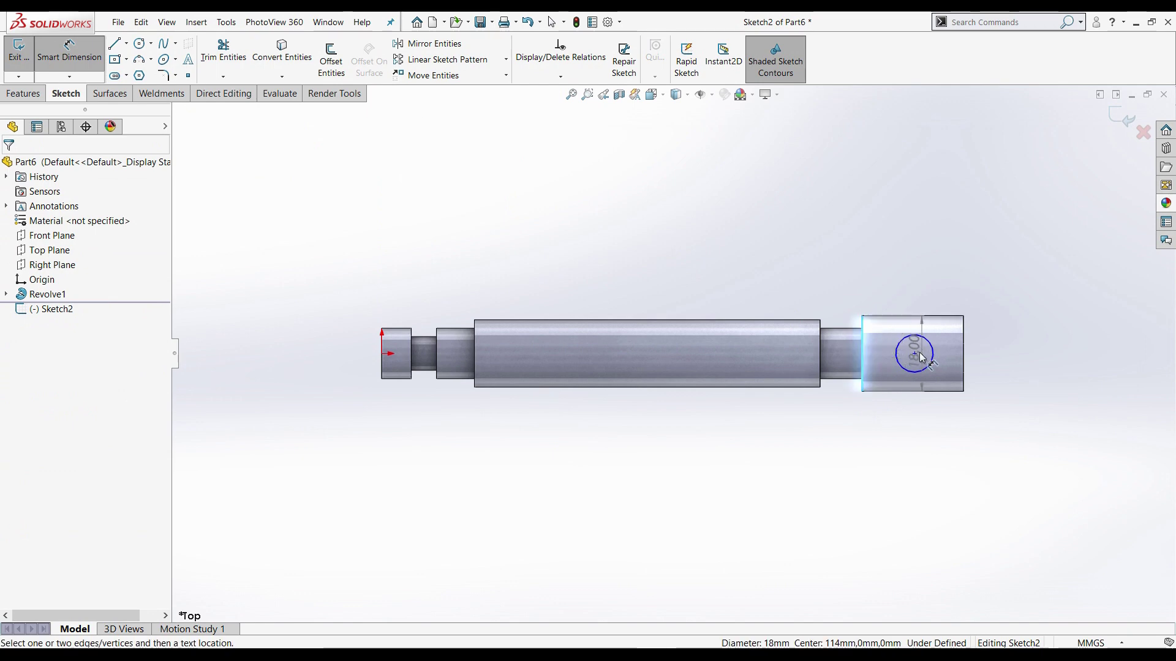
pyautogui.click(915, 354)
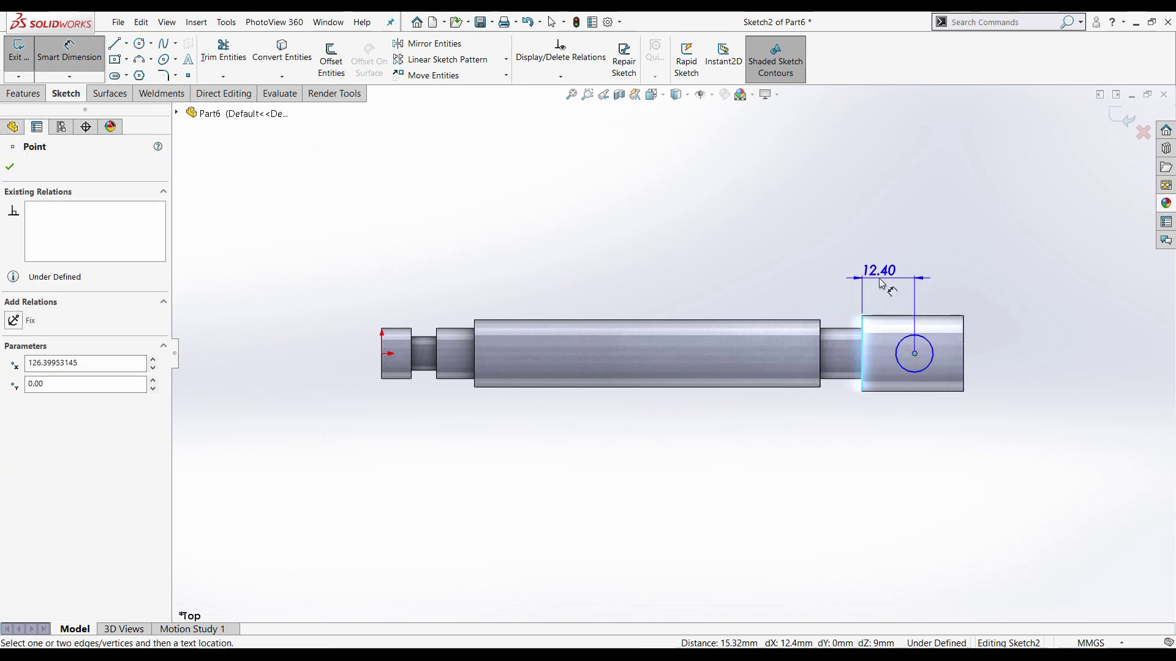
pyautogui.click(880, 283)
pyautogui.press('Return')
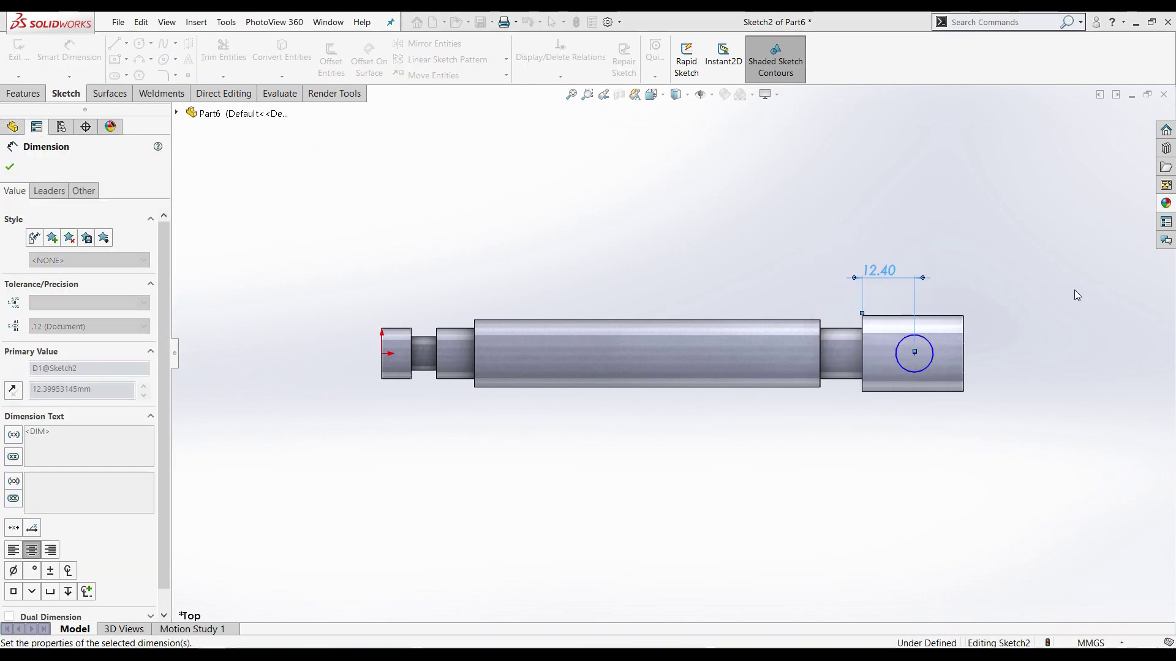
pyautogui.press('Return')
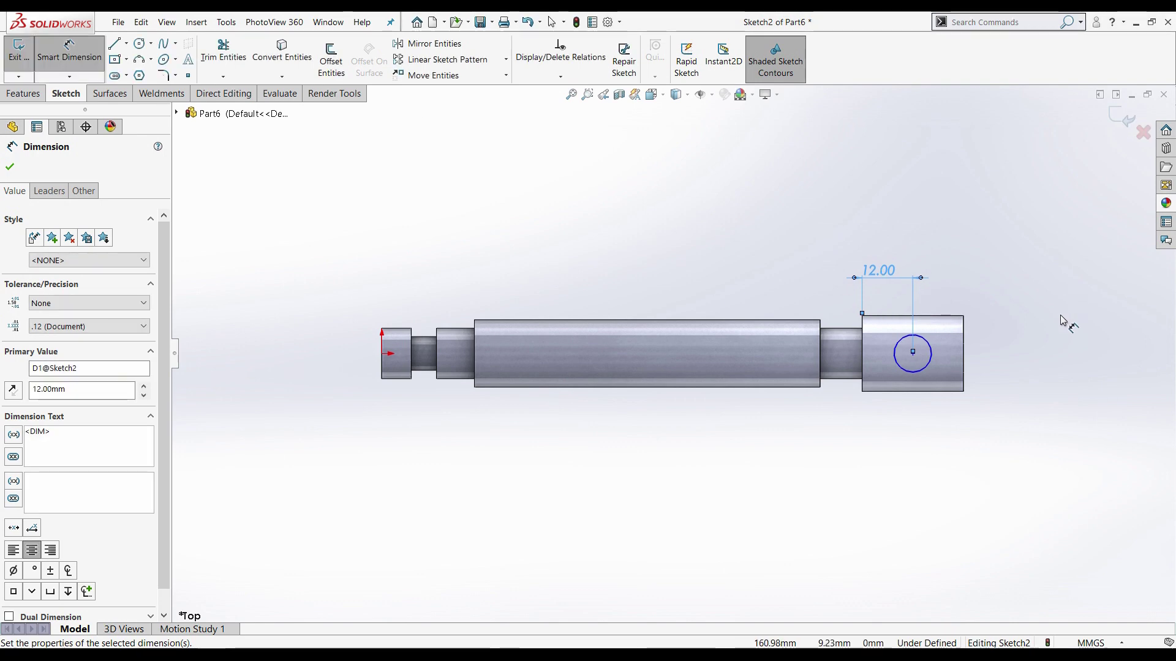
pyautogui.click(920, 375)
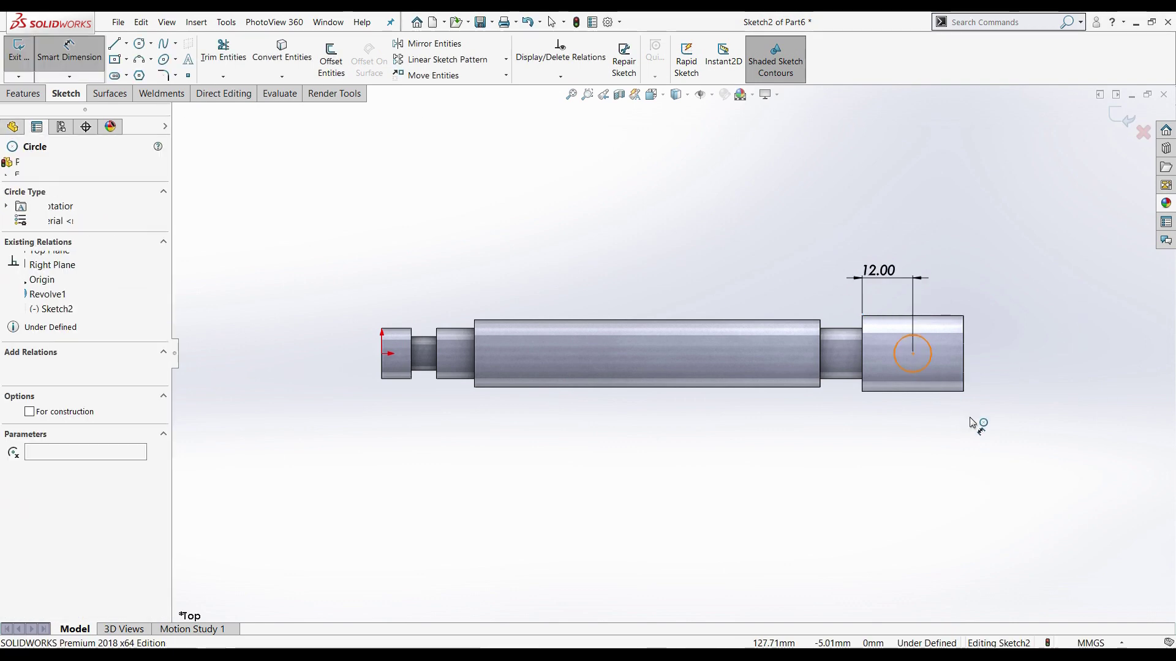
pyautogui.click(992, 446)
pyautogui.write('8')
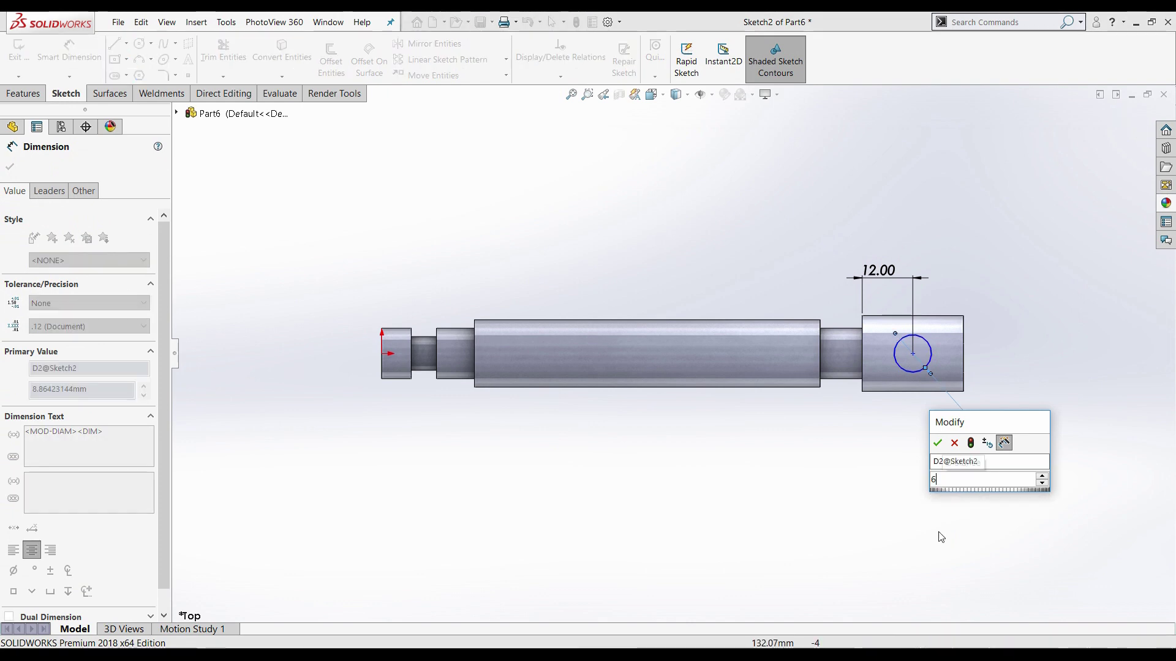
pyautogui.press('Return')
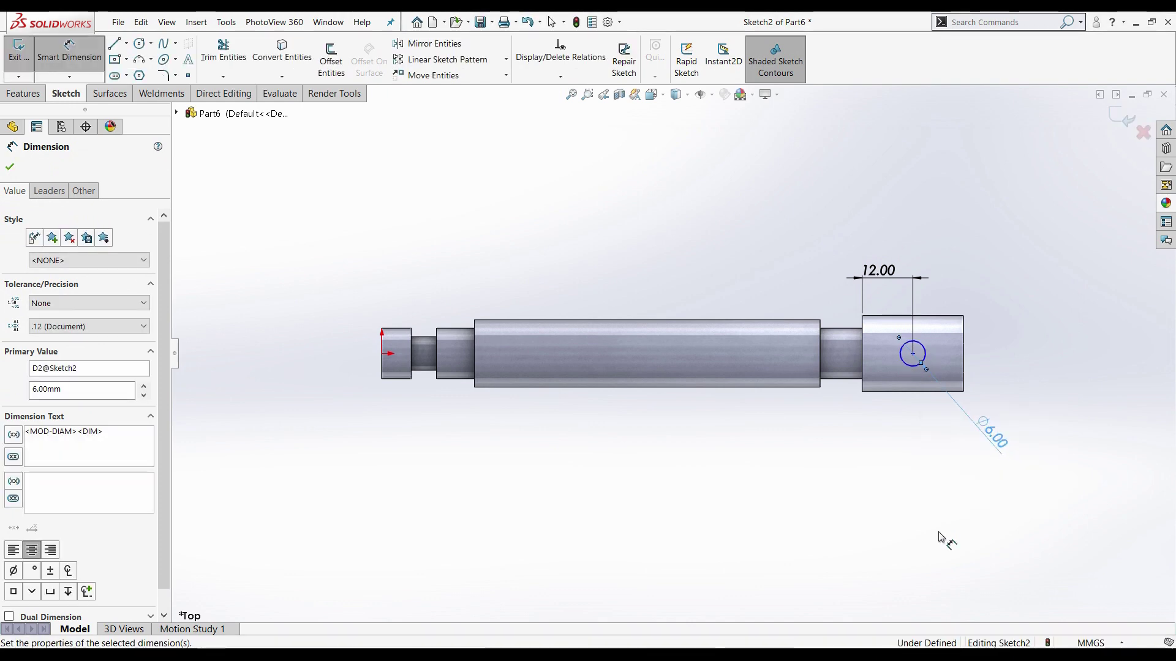
pyautogui.press('Escape')
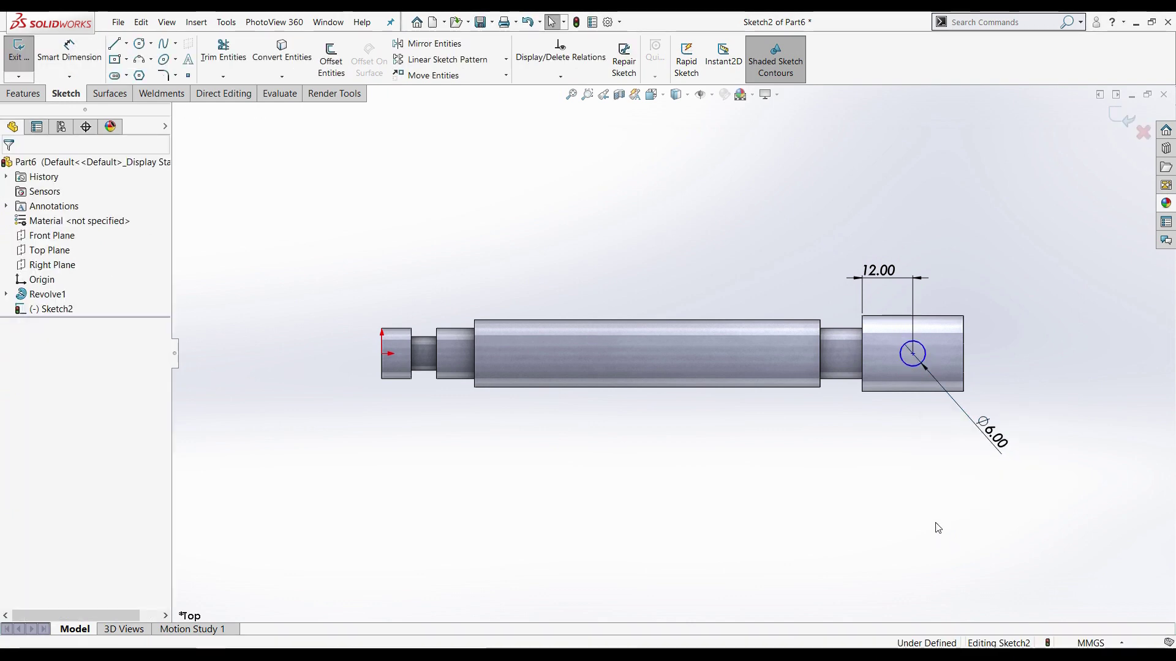
# Add a Horizontal relation between the circle centre and the origin
pyautogui.click(912, 354)
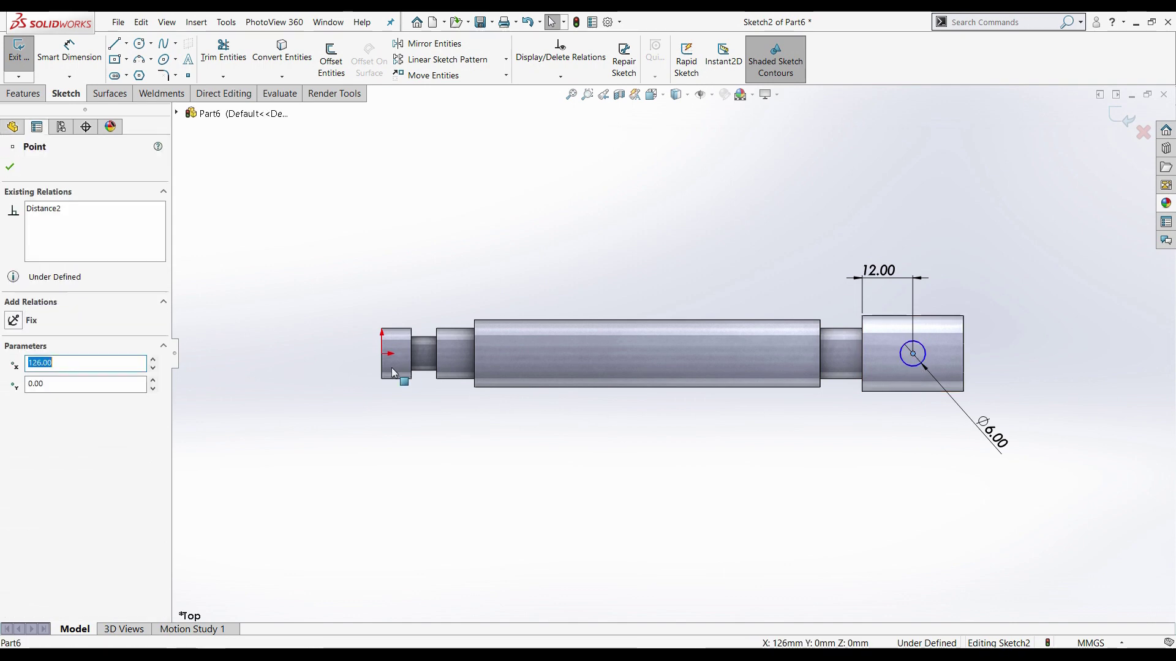
pyautogui.keyDown('ctrl'); pyautogui.click(383, 353); pyautogui.keyUp('ctrl')
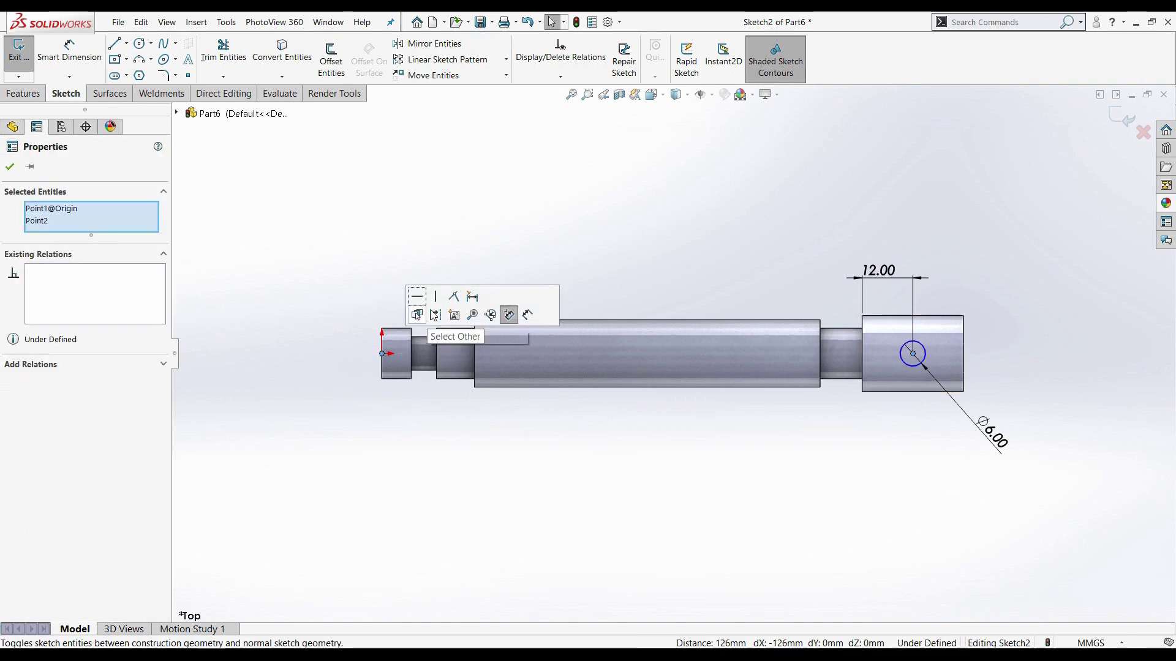
pyautogui.click(424, 297)
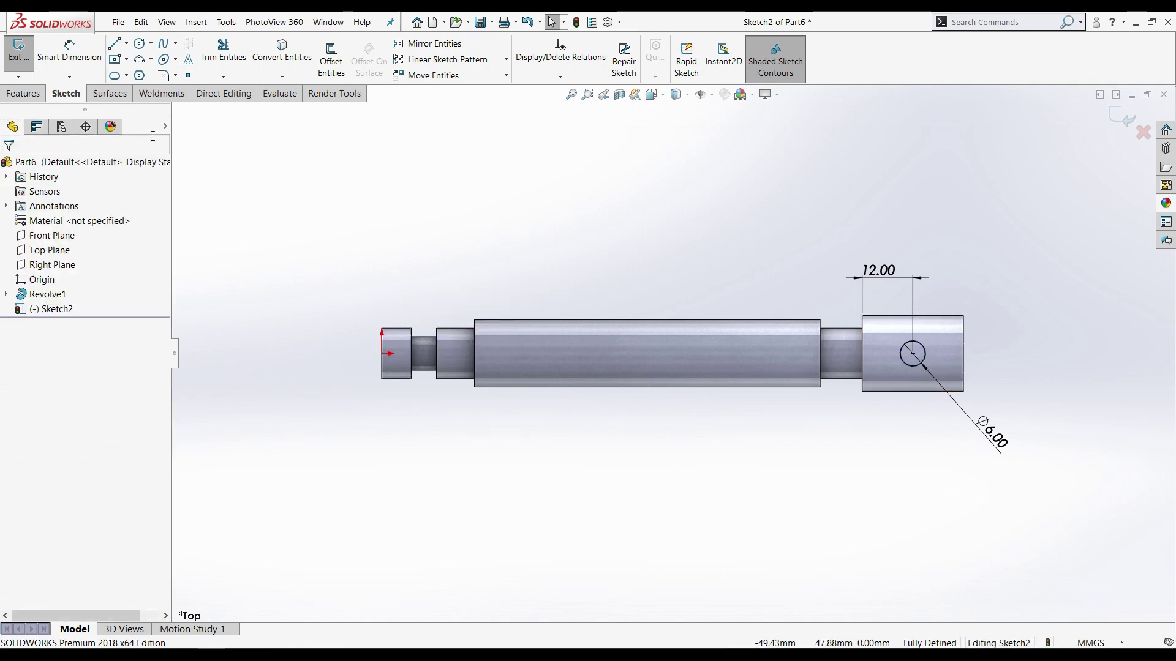
pyautogui.click(24, 93)
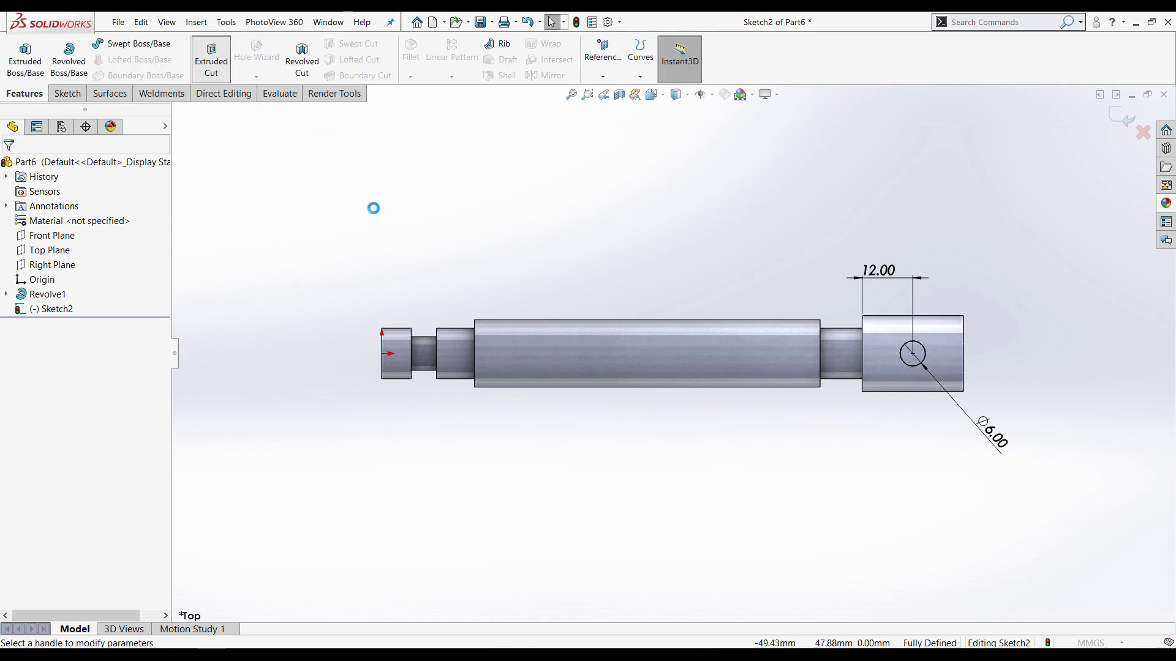
# Extrude-cut the circle Through All – Both directions to make the Ø6 cross-hole
pyautogui.click(104, 257)
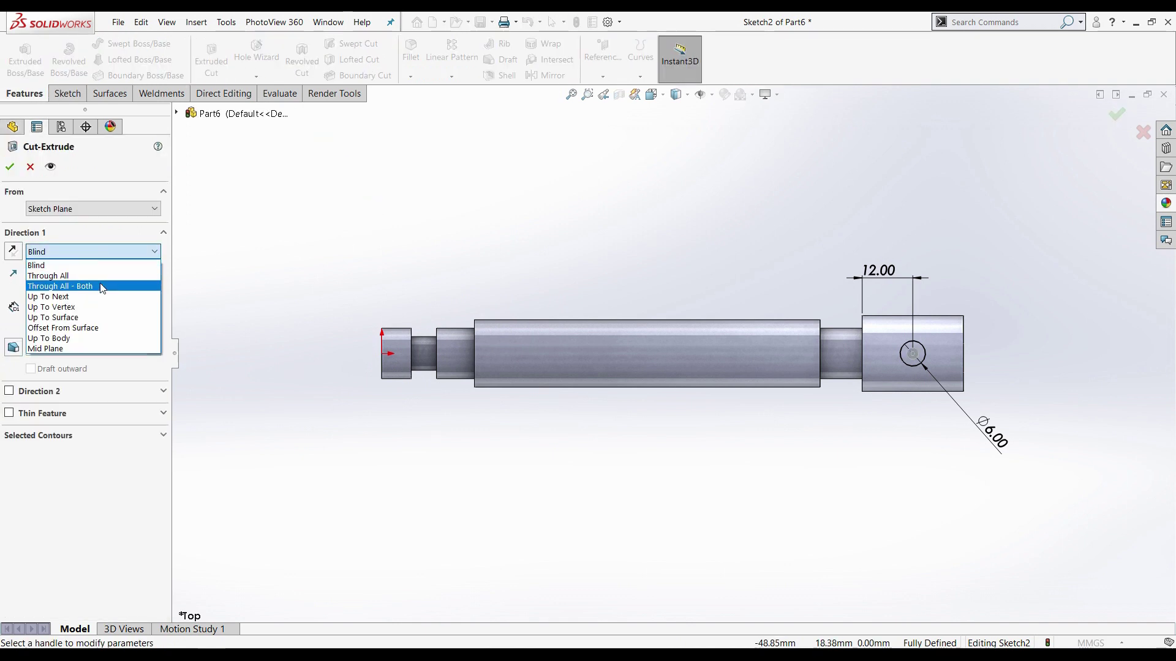
pyautogui.click(61, 287)
pyautogui.moveTo(874, 438)
pyautogui.mouseDown(button='middle')
pyautogui.moveTo(808, 436)
pyautogui.moveTo(739, 483)
pyautogui.moveTo(753, 489)
pyautogui.mouseUp(button='middle')
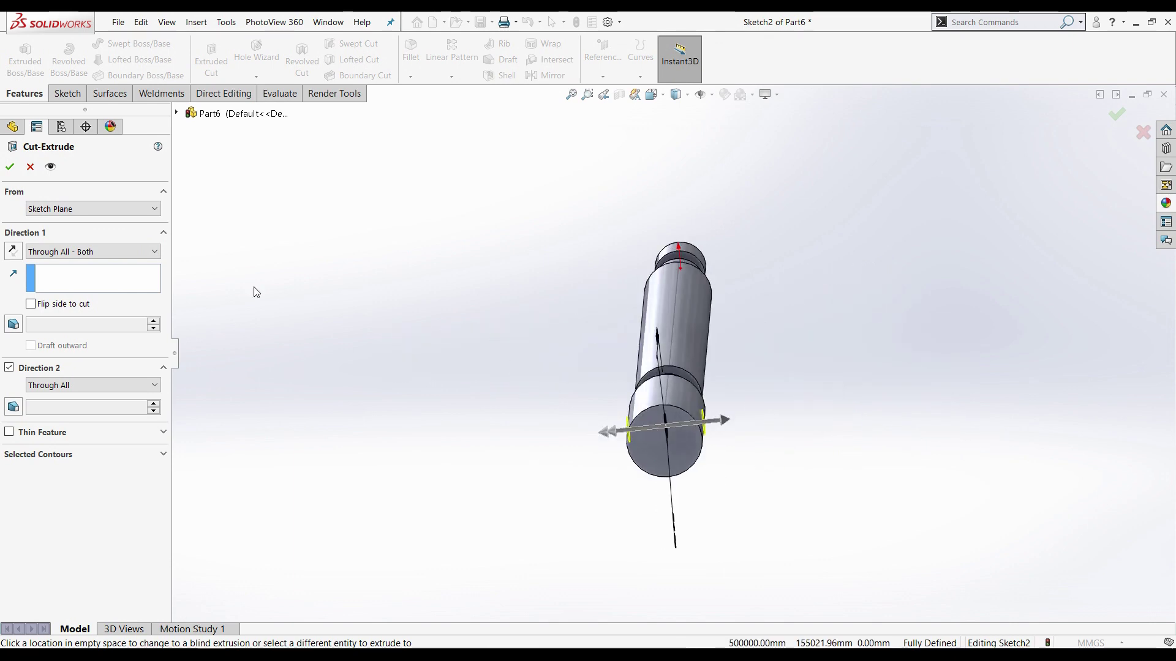
pyautogui.click(13, 173)
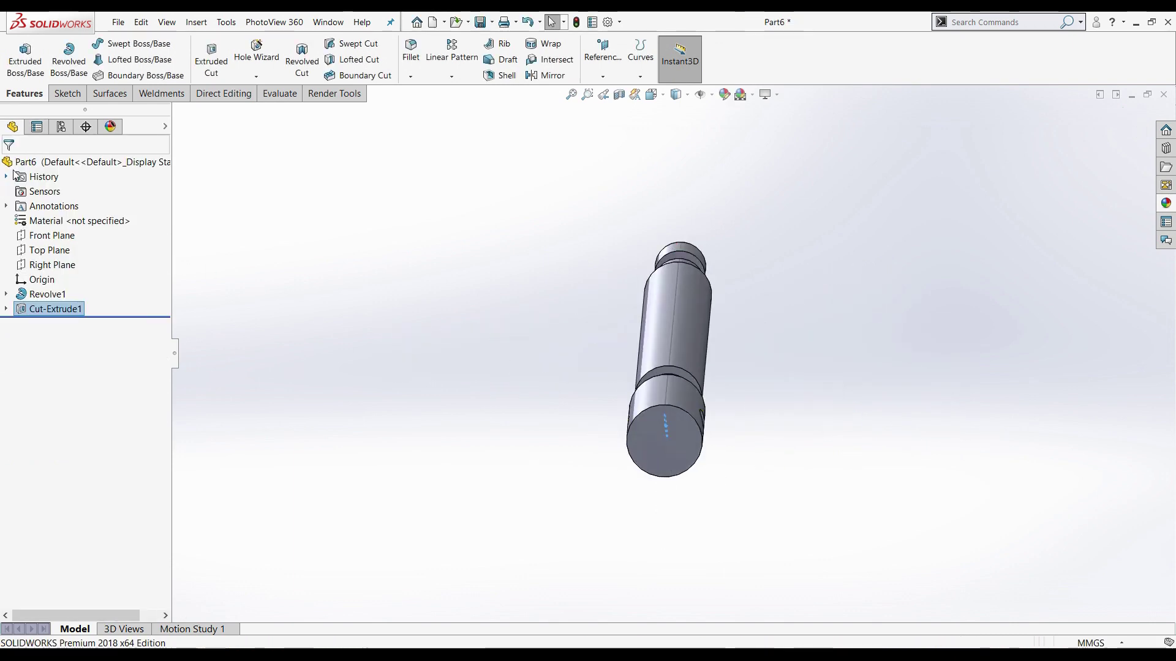
pyautogui.scroll(-3, 608, 522)
pyautogui.moveTo(773, 397)
pyautogui.mouseDown(button='middle')
pyautogui.moveTo(869, 344)
pyautogui.moveTo(939, 335)
pyautogui.moveTo(891, 346)
pyautogui.mouseUp(button='middle')
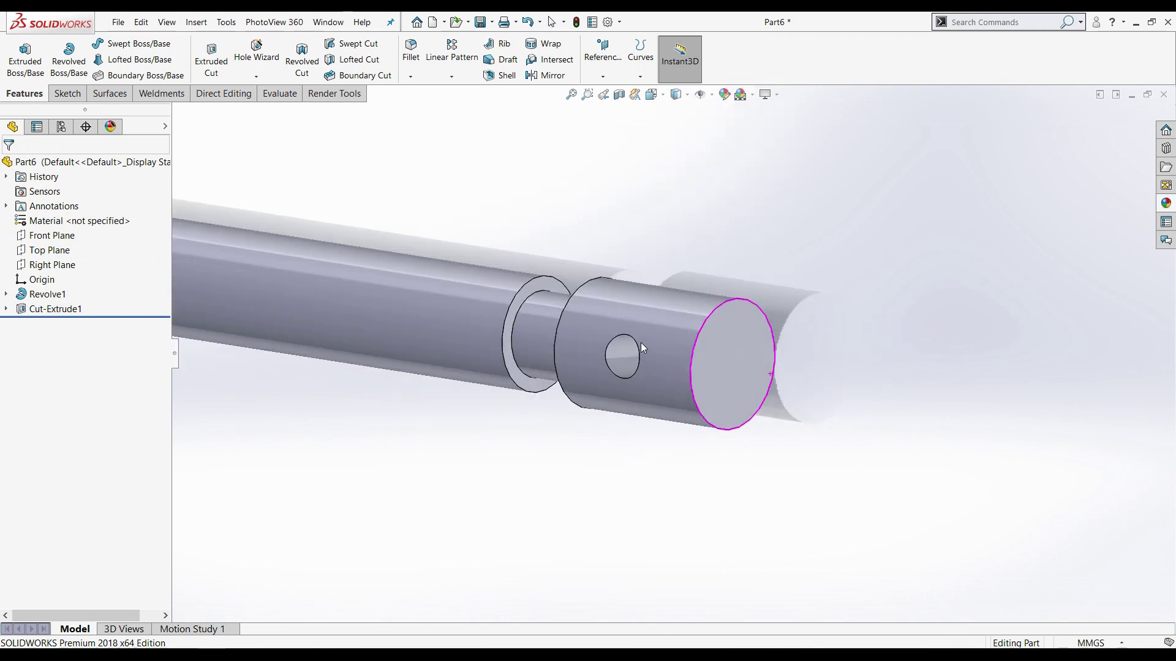
pyautogui.press('f')
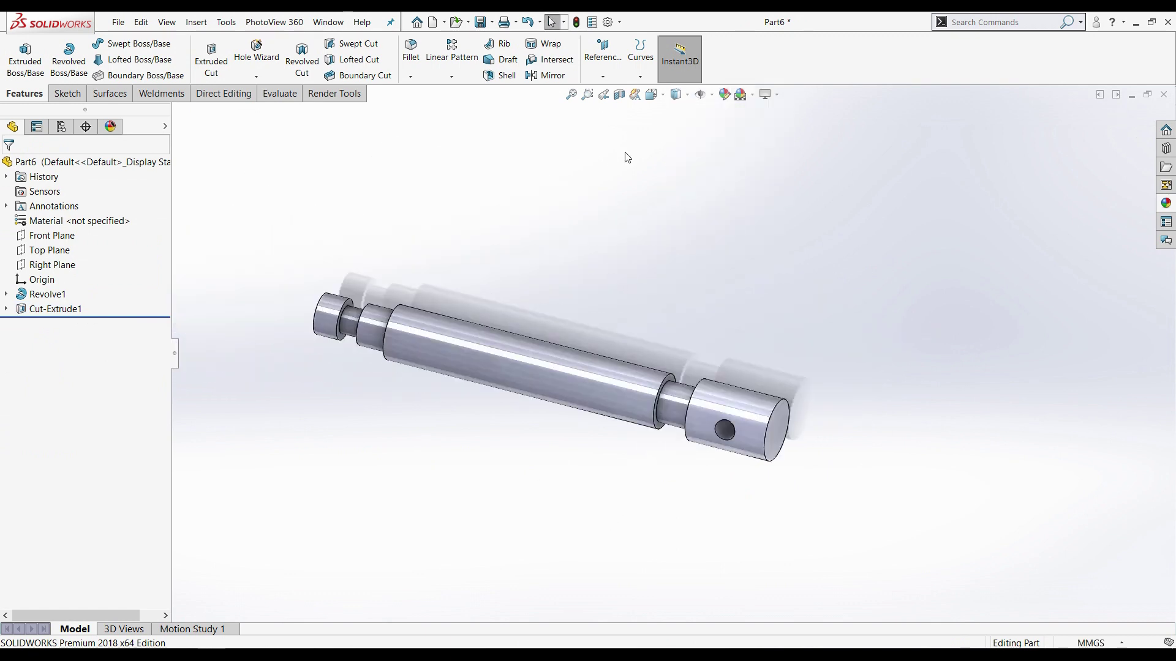
# Set the shaft's appearance colour to dark grey (RGB 64, 64, 64)
pyautogui.click(724, 96)
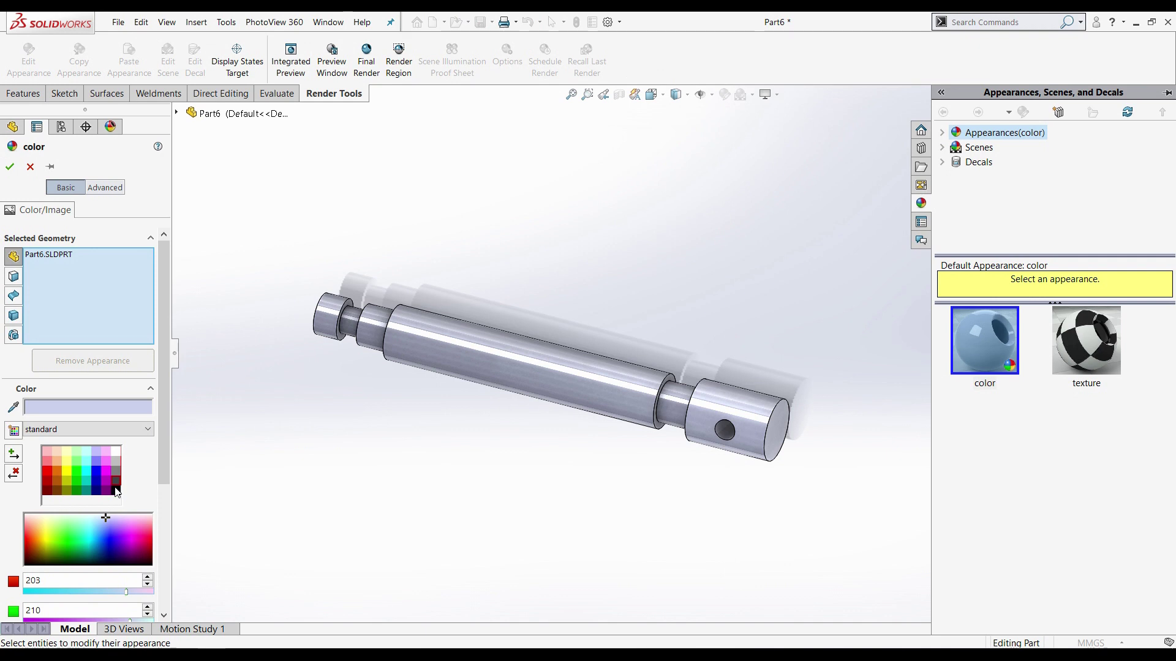
pyautogui.click(115, 490)
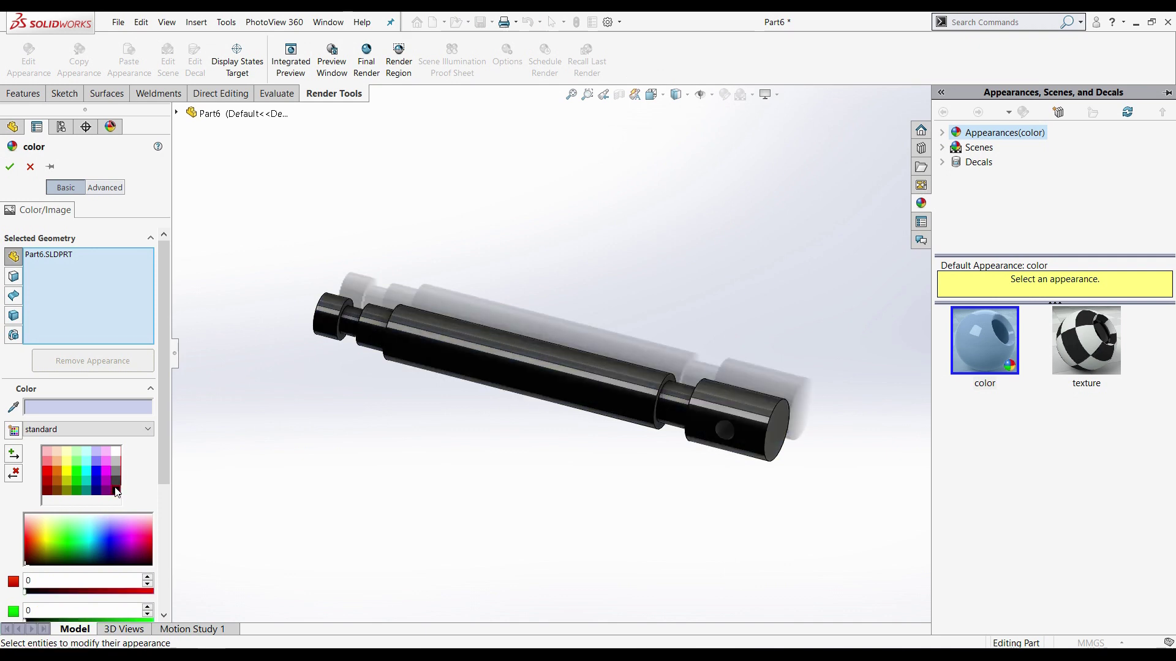
pyautogui.click(10, 166)
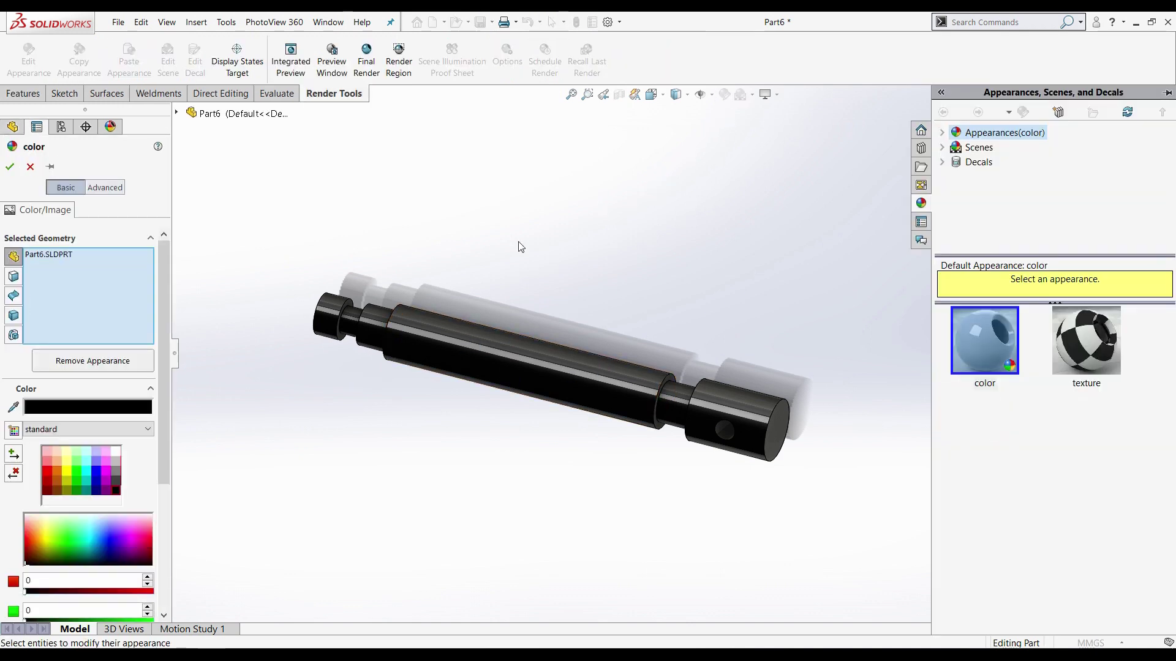
pyautogui.click(116, 484)
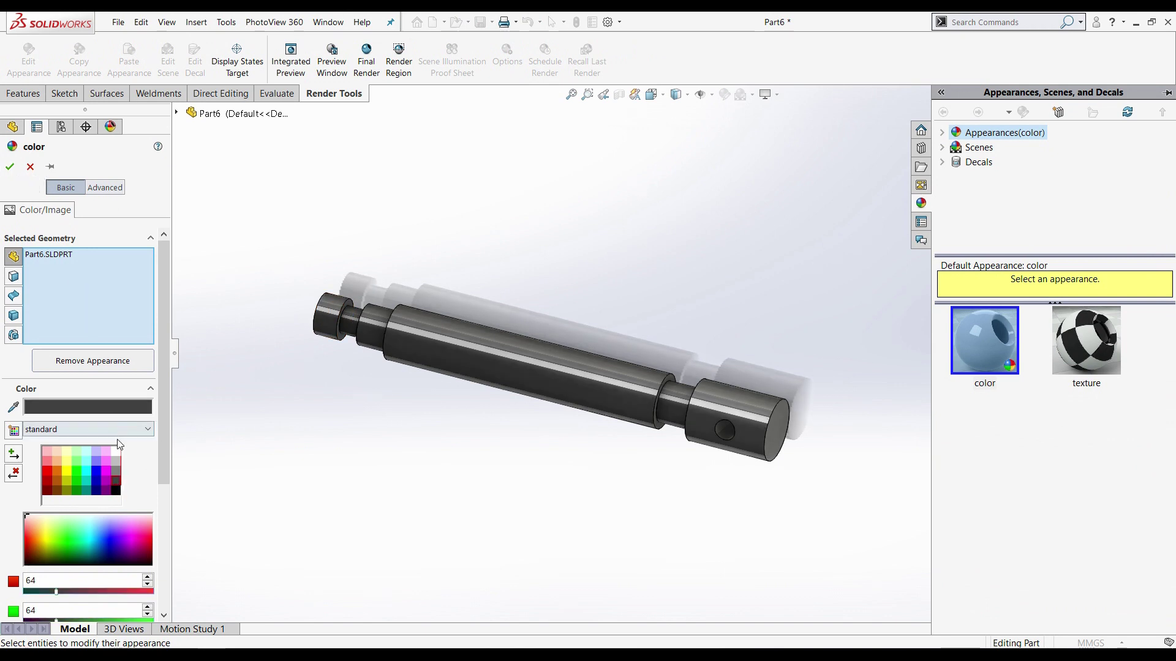
pyautogui.click(10, 167)
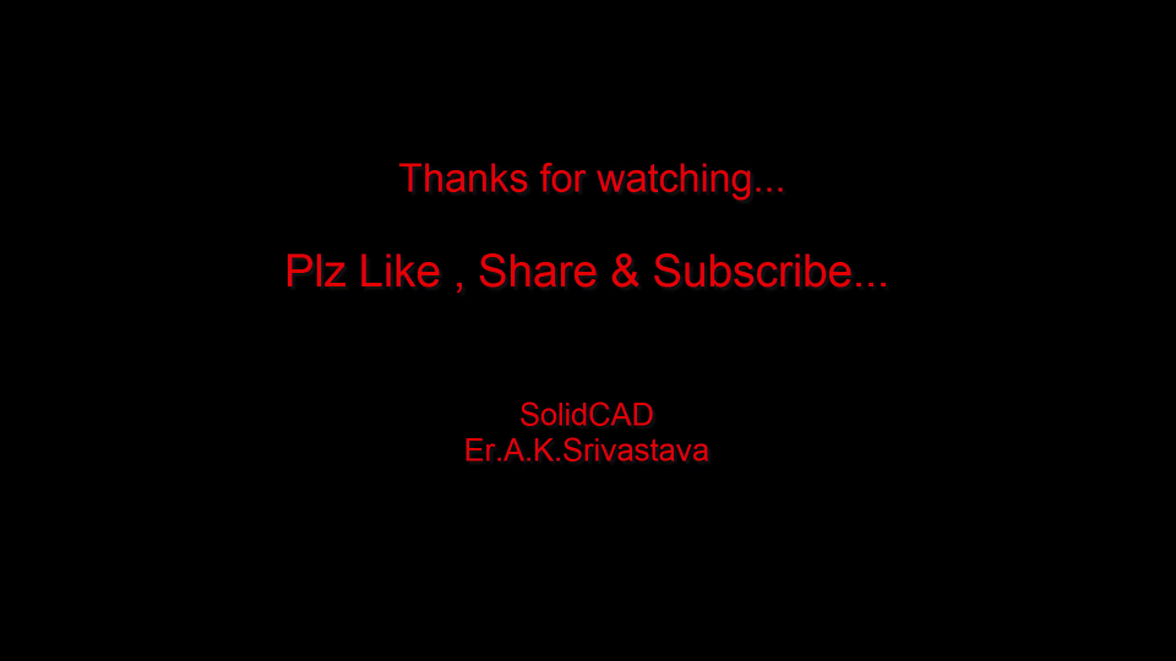